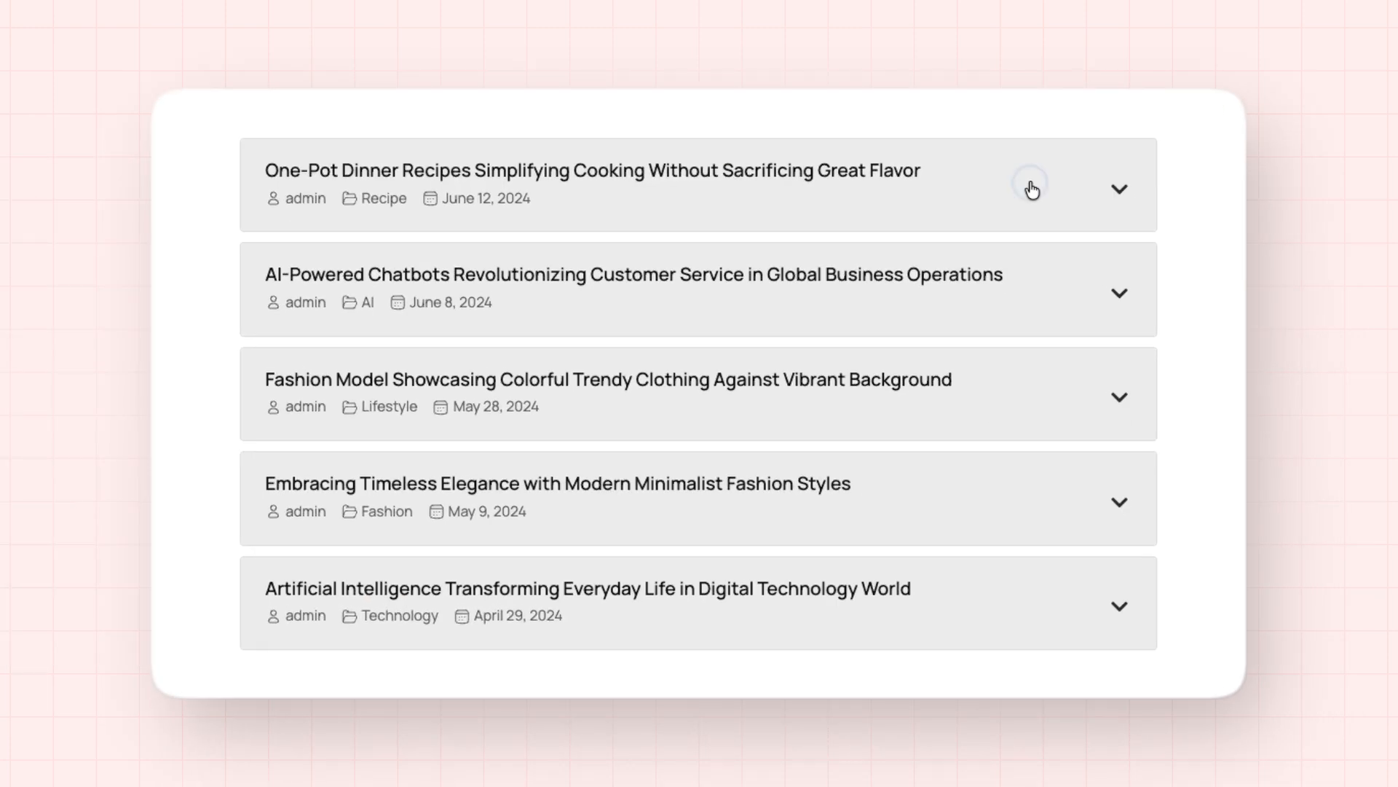
Preview the post accordion by expanding its One-Pot Dinner Recipes and AI-Powered Chatbots items, closing the chatbot item at the end
click(1158, 368)
click(1033, 191)
click(1046, 284)
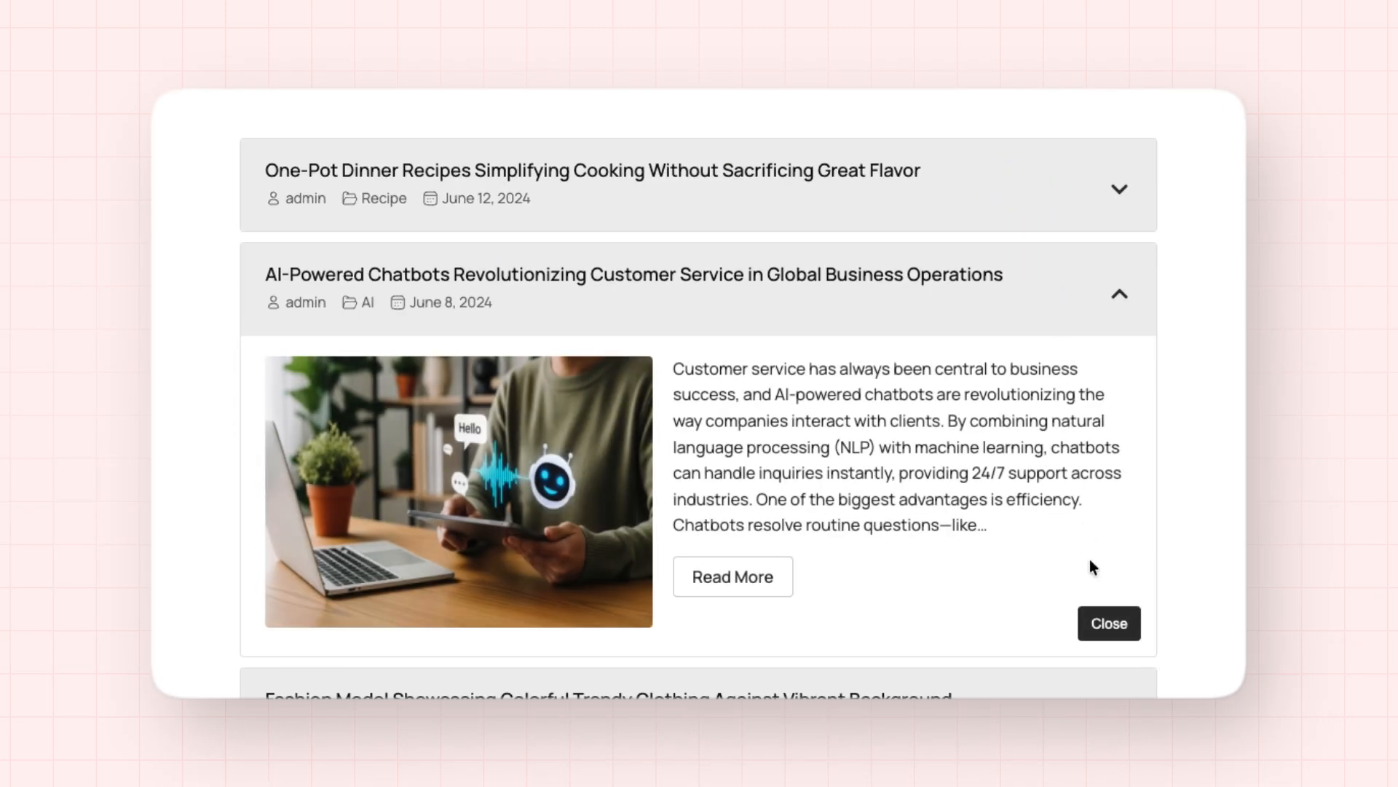
click(1100, 622)
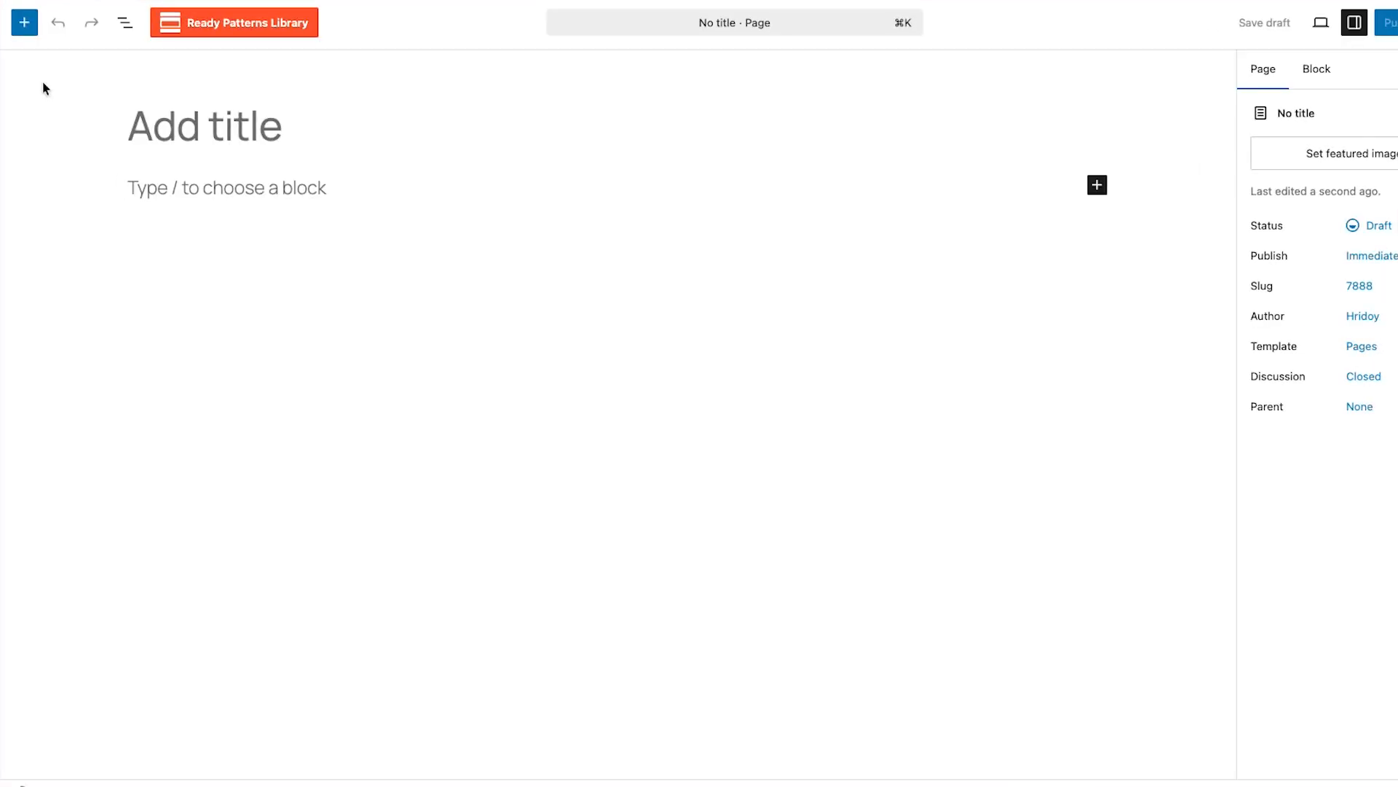
Insert a Post Accordion 01 block and compare its two templates, keeping Template One
click(25, 24)
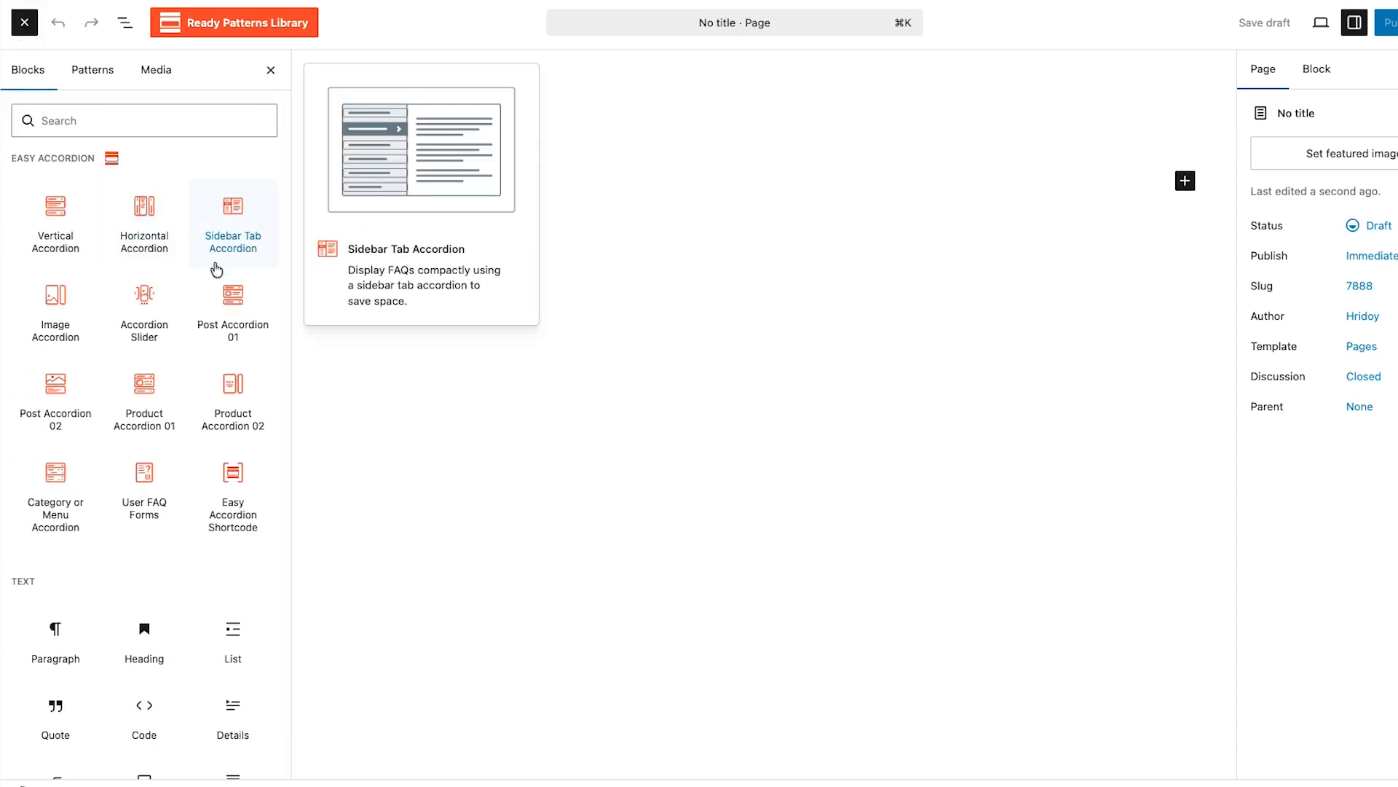
click(233, 309)
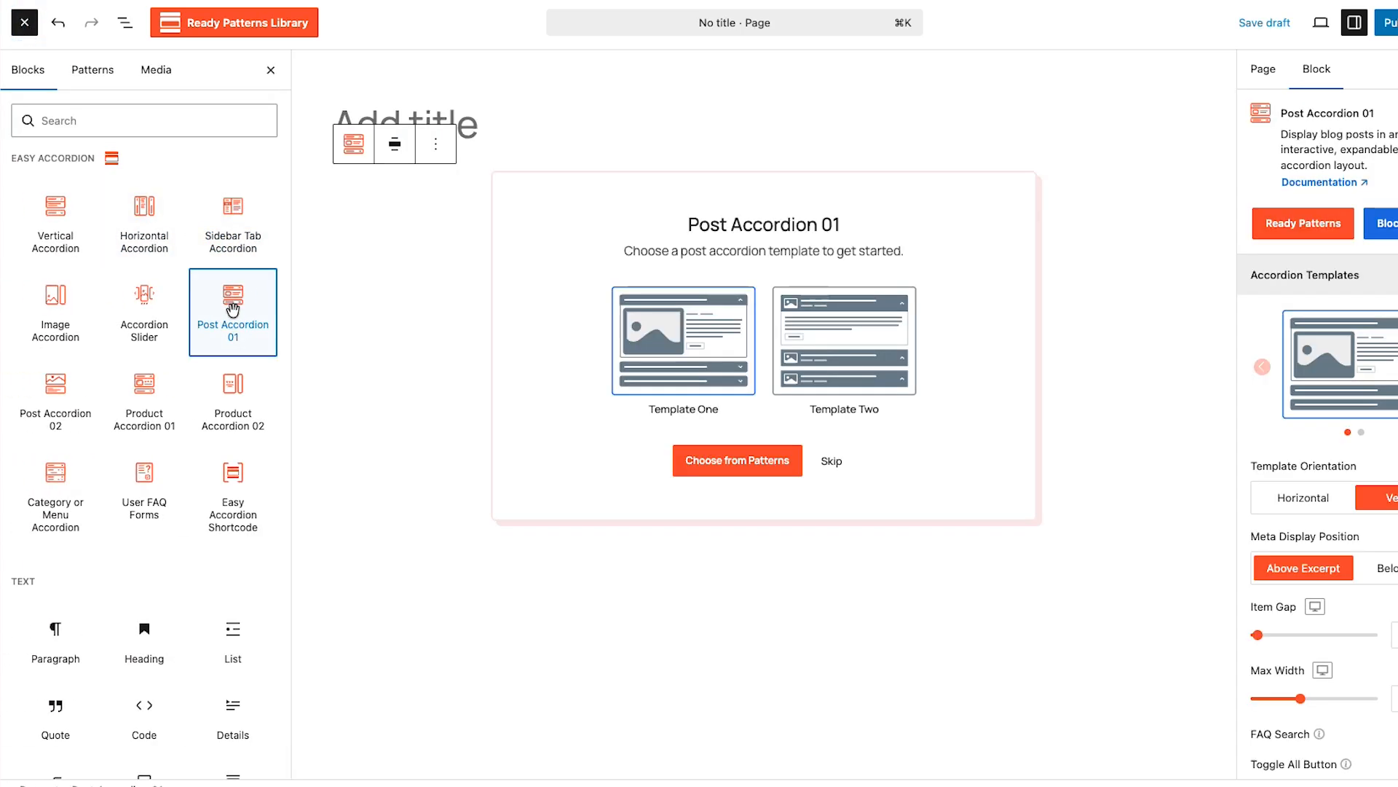
click(670, 341)
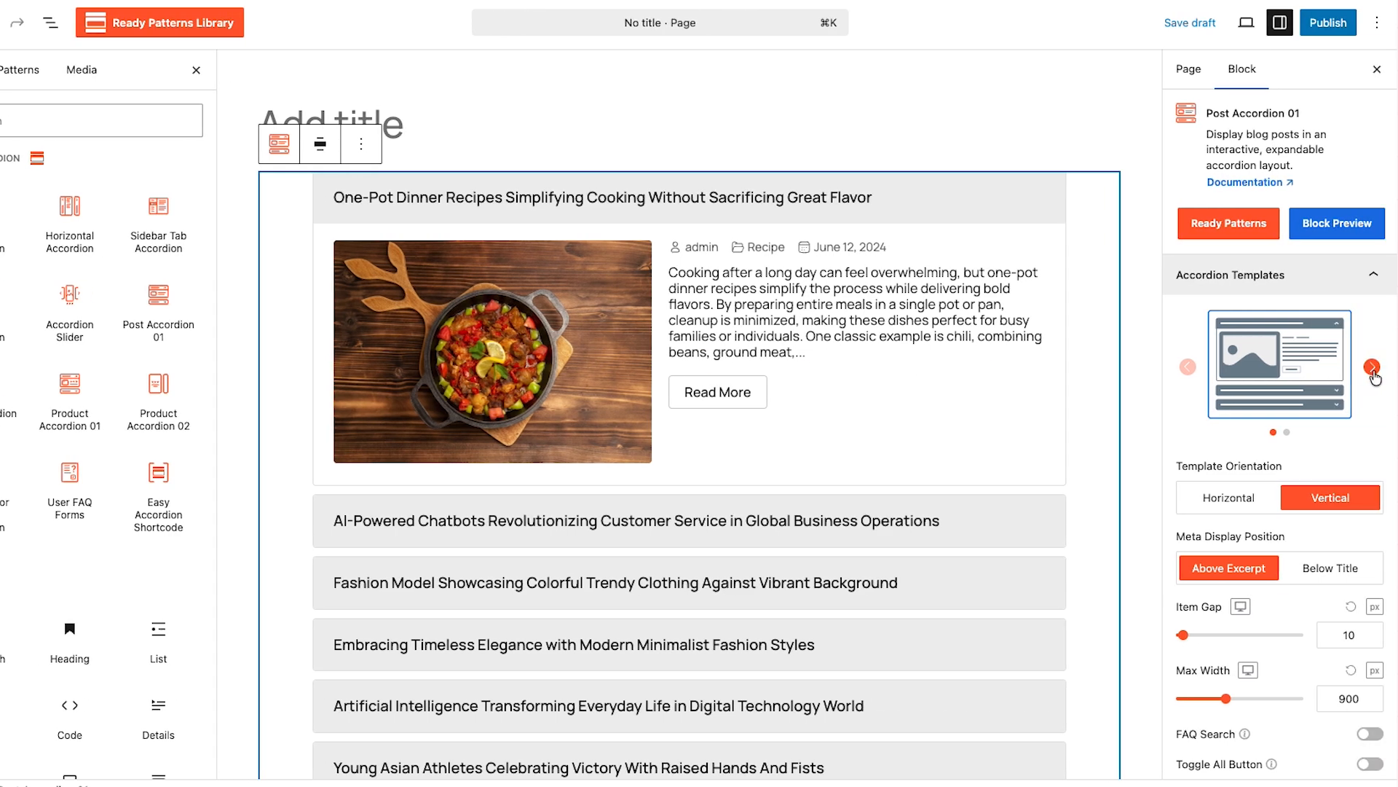
click(1374, 370)
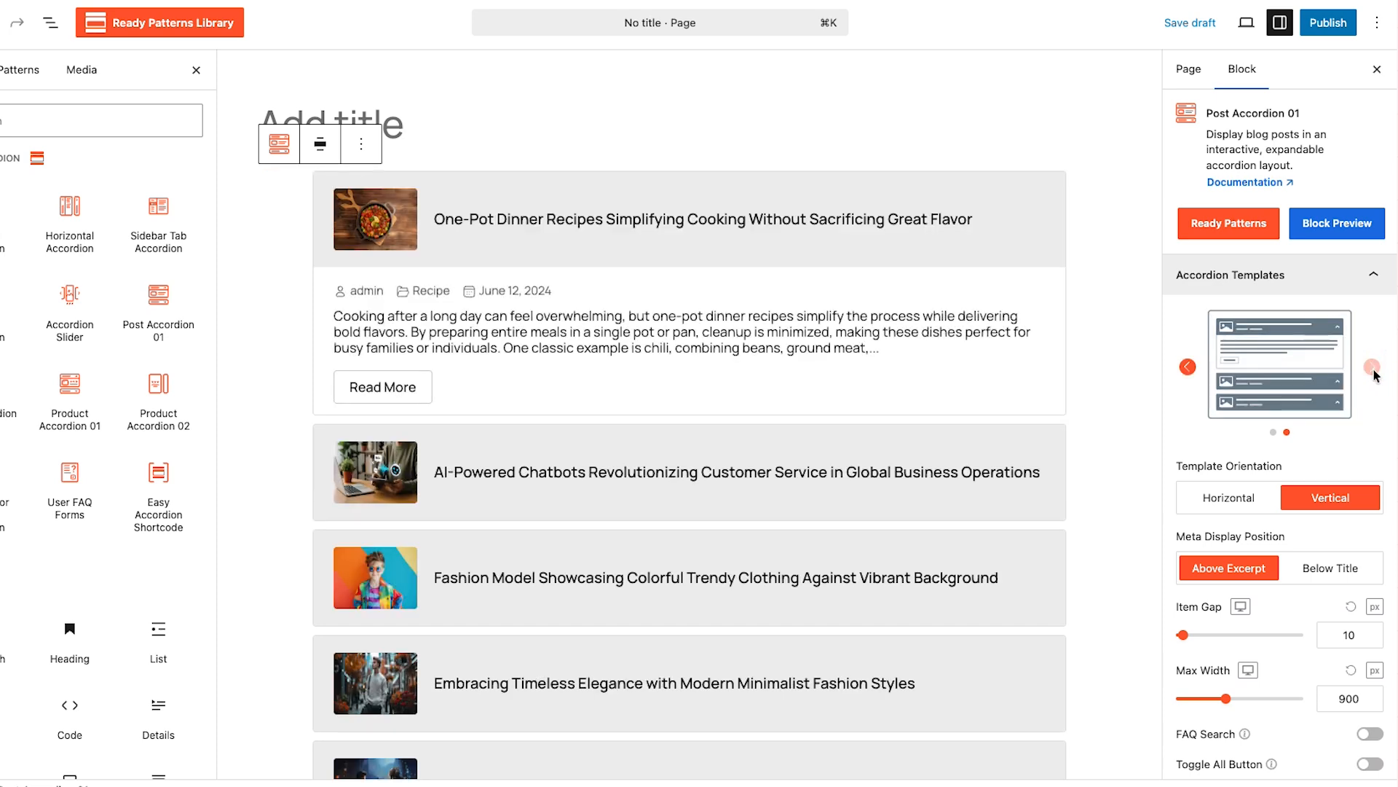
click(1187, 368)
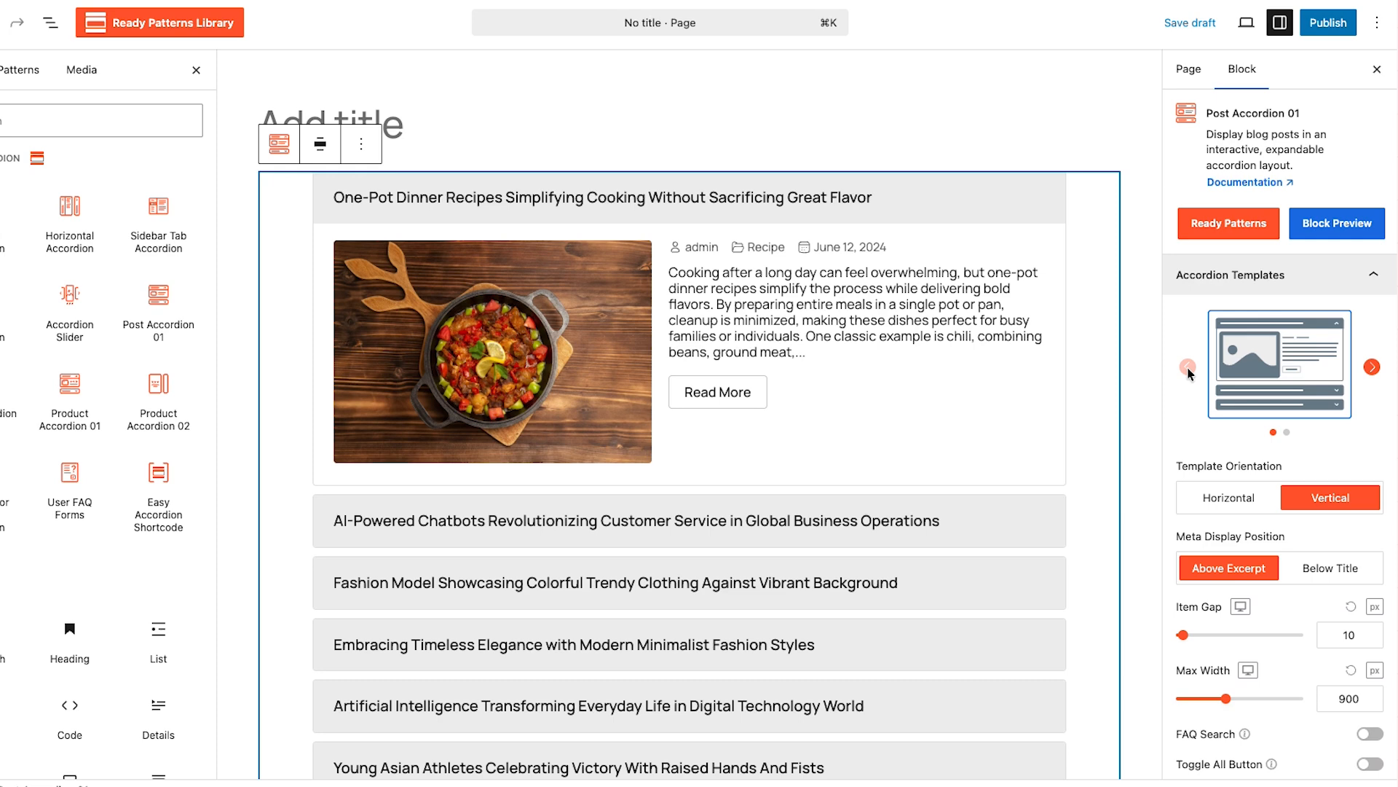
Add a Post Accordion 02 block with its first template and preview its other templates, including the slider layout
mouse_move(6, 397)
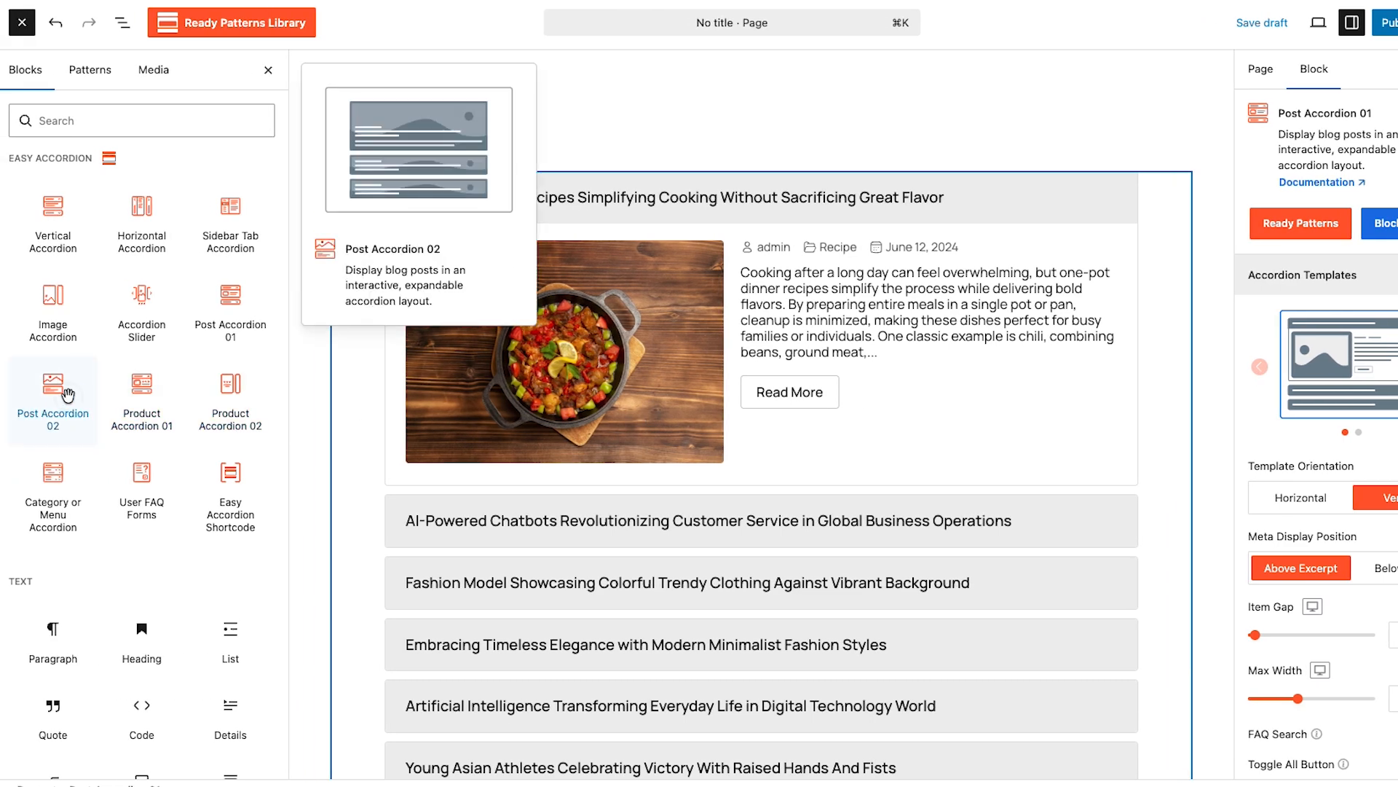
click(67, 395)
click(681, 237)
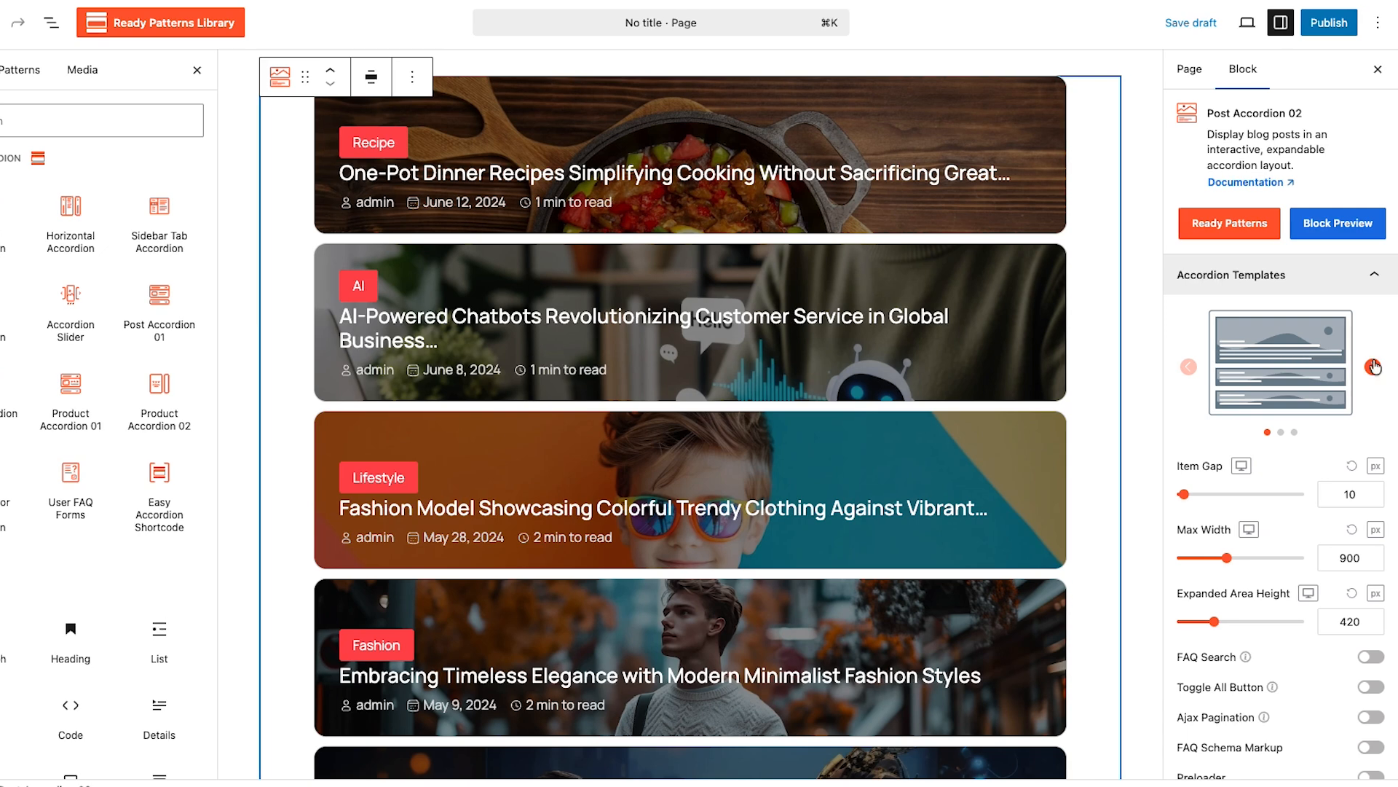
click(1372, 366)
scroll(1092, 303, up, 1)
click(1049, 98)
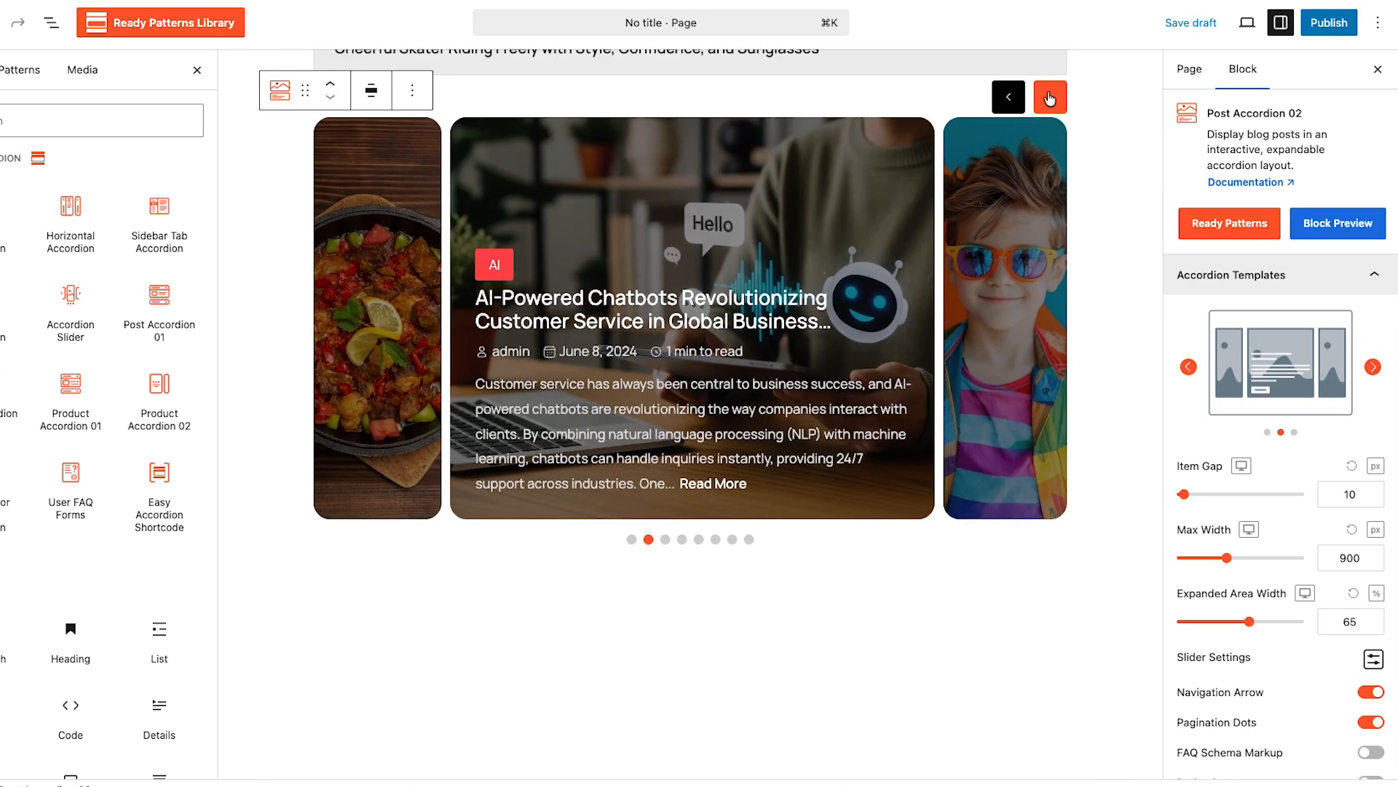
click(1372, 367)
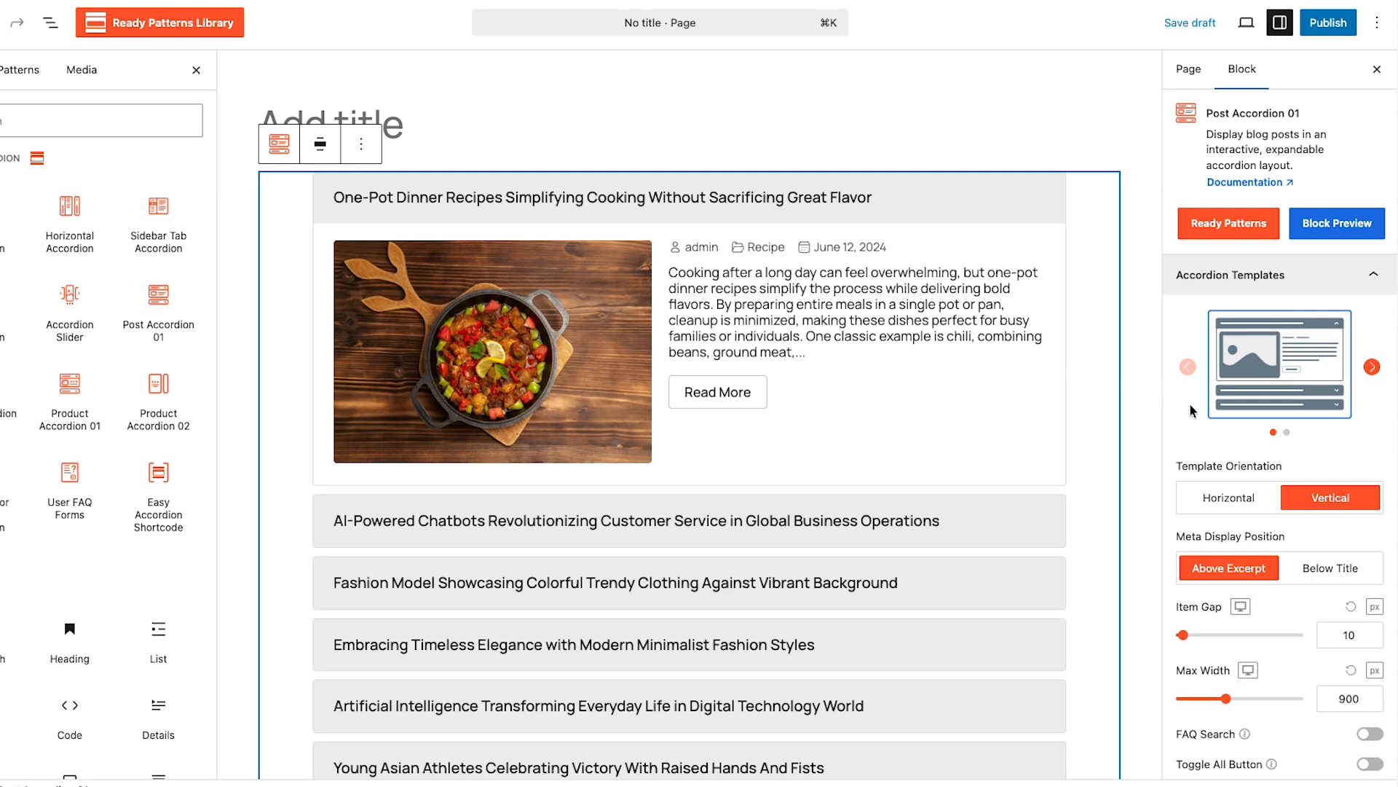
Try the Horizontal orientation and the Below Title meta position on Post Accordion 01, restoring Vertical and Above Excerpt
click(1228, 497)
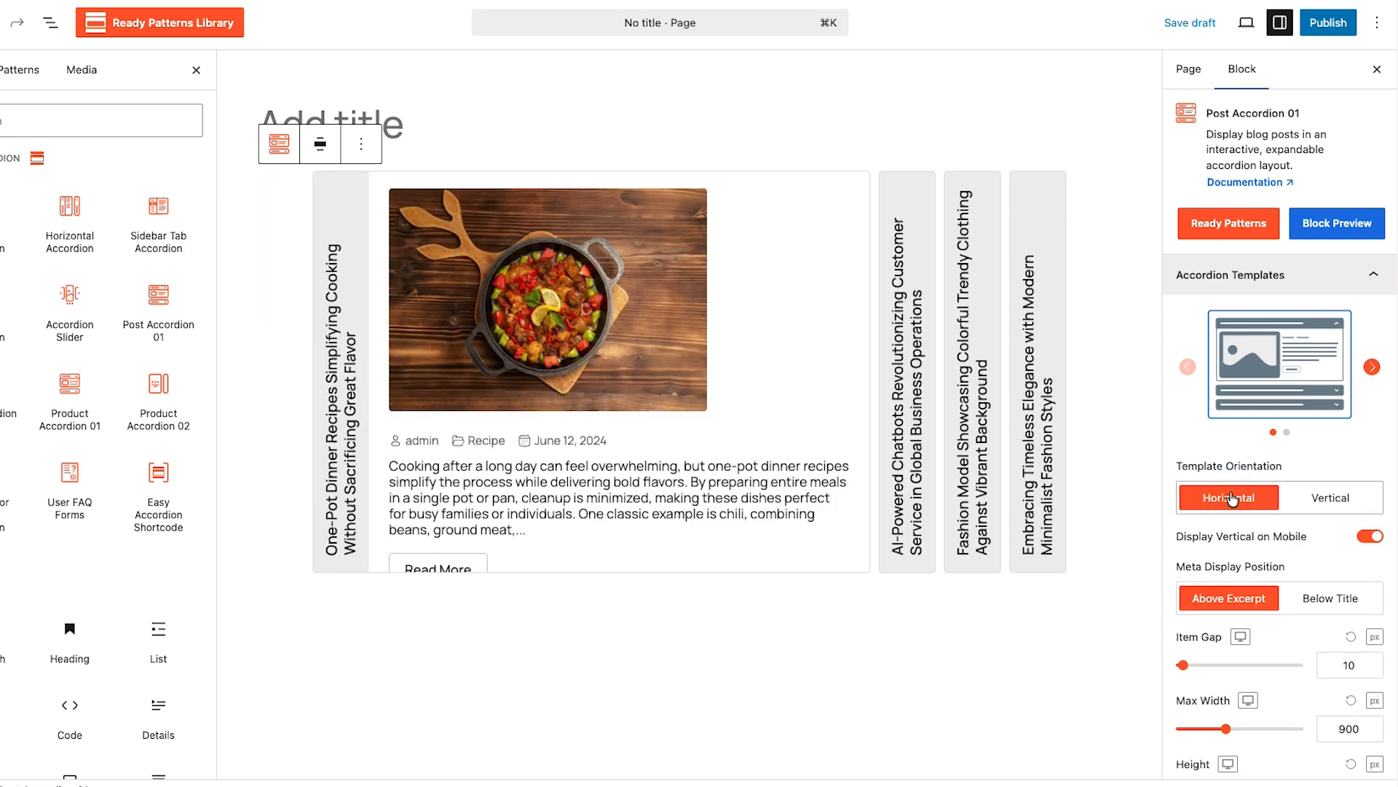
click(1329, 501)
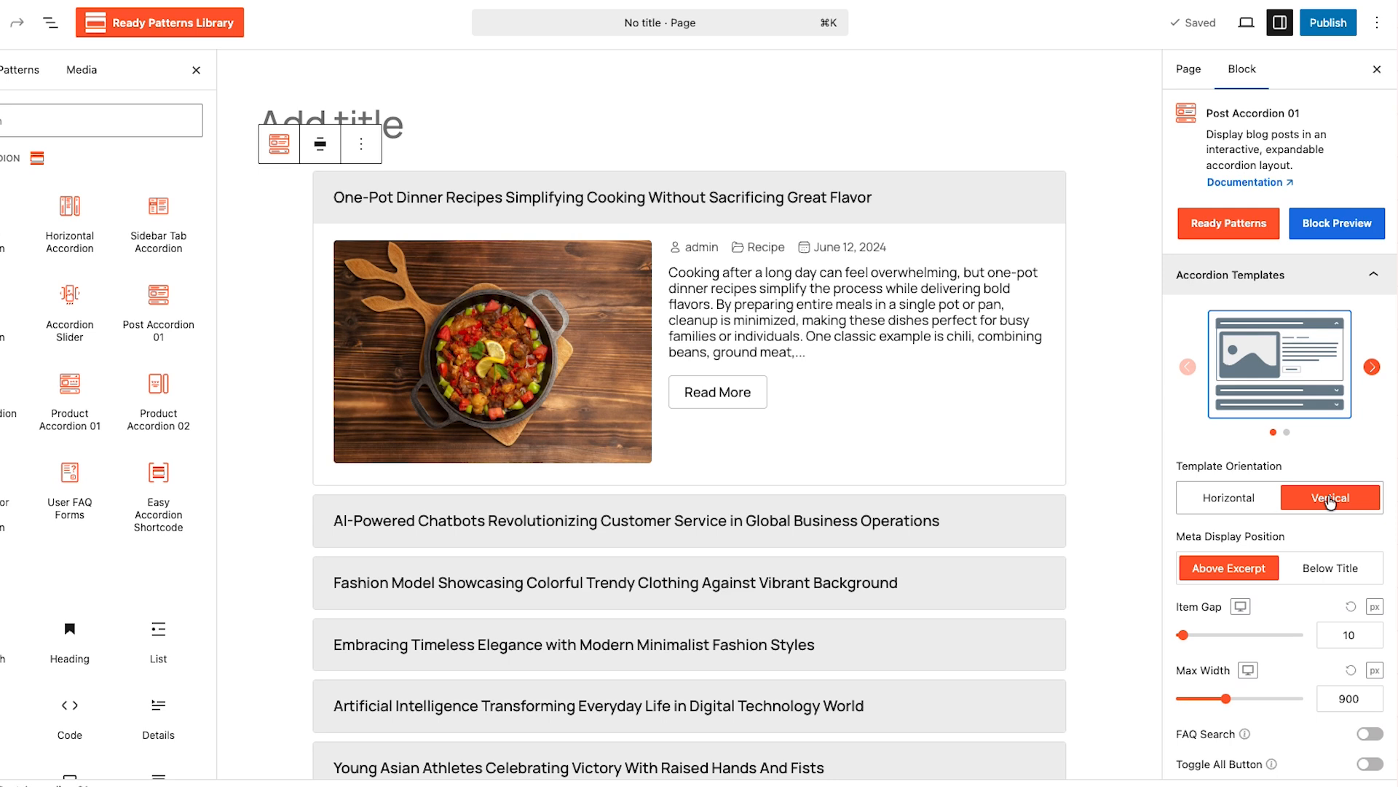
click(1332, 569)
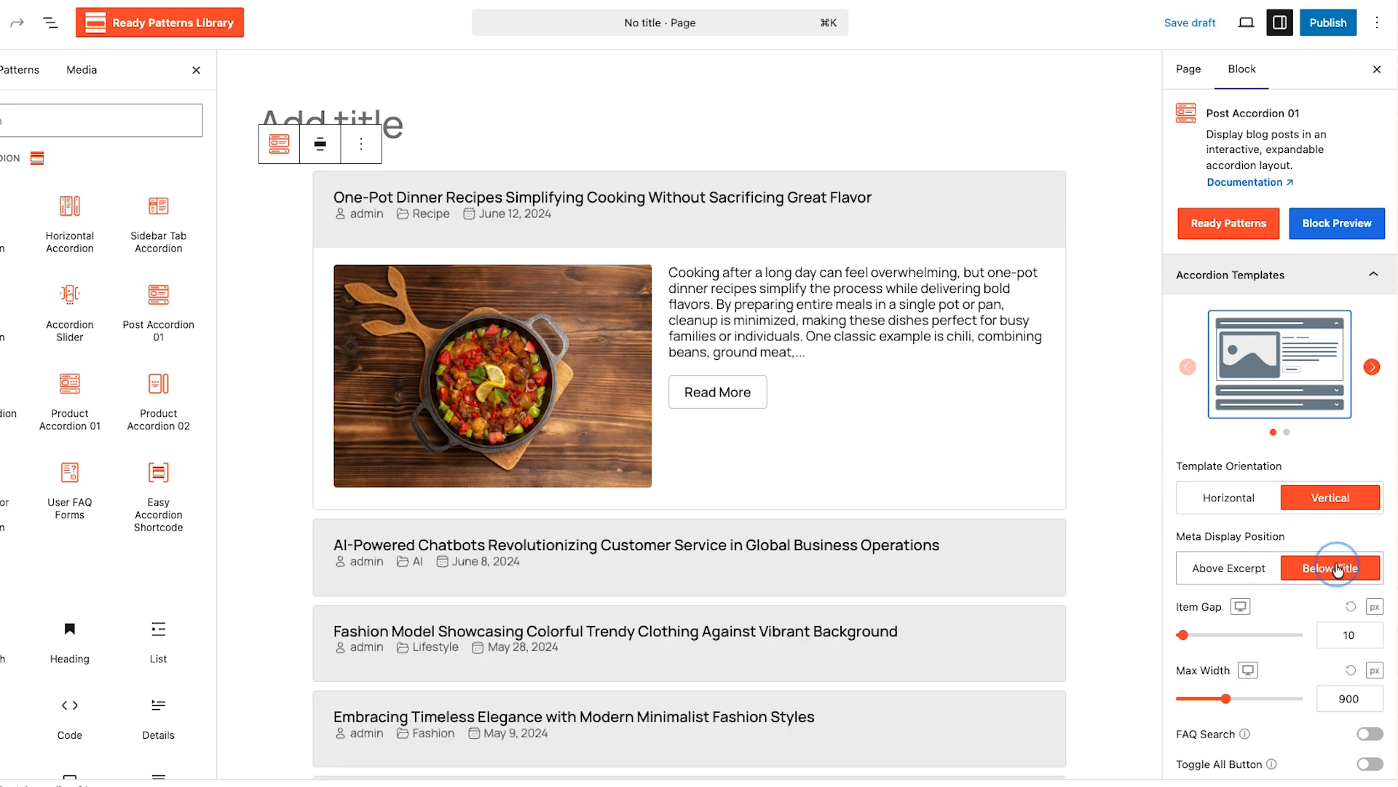
click(1227, 568)
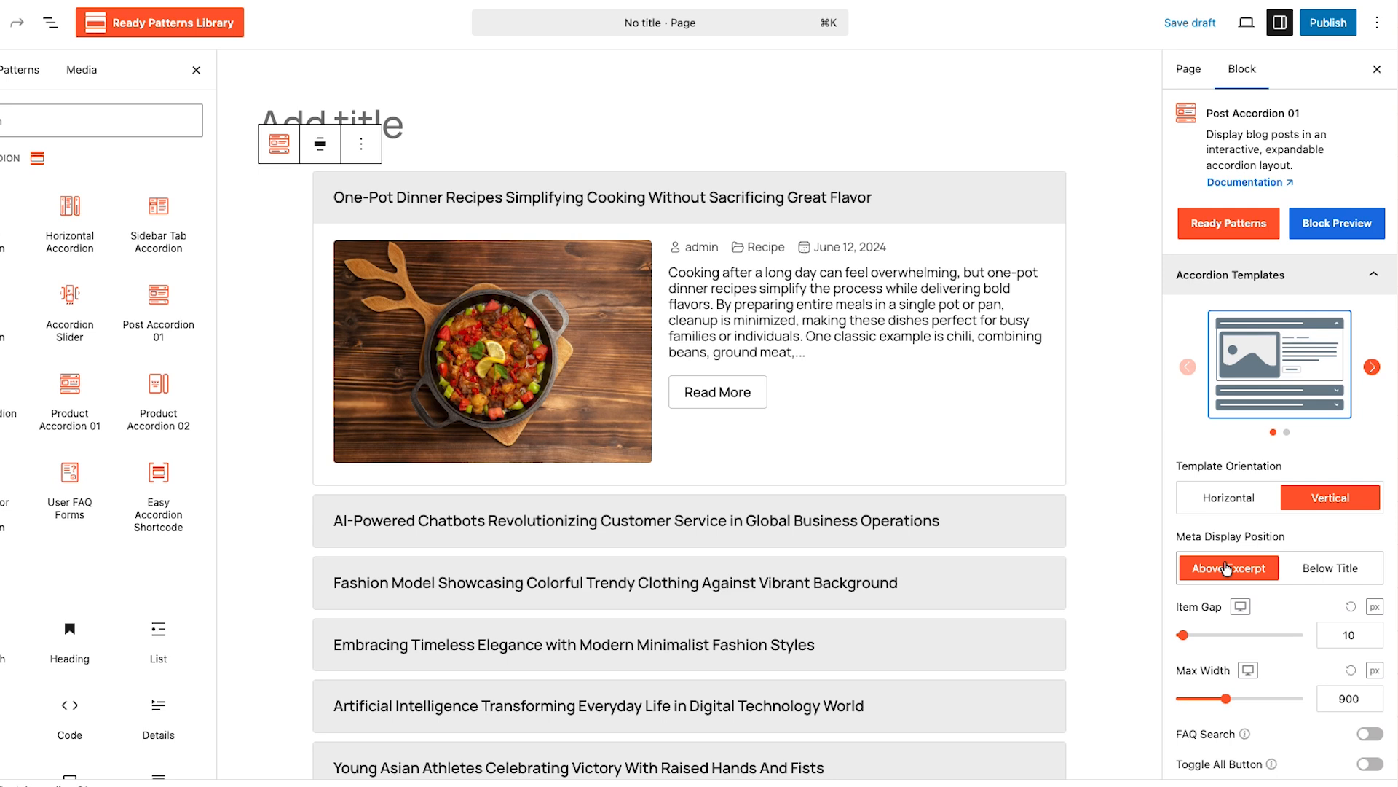
Adjust the accordion's spacing and size, keeping an item gap of 10 px and setting the maximum width to 897 px
click(1377, 642)
click(1377, 628)
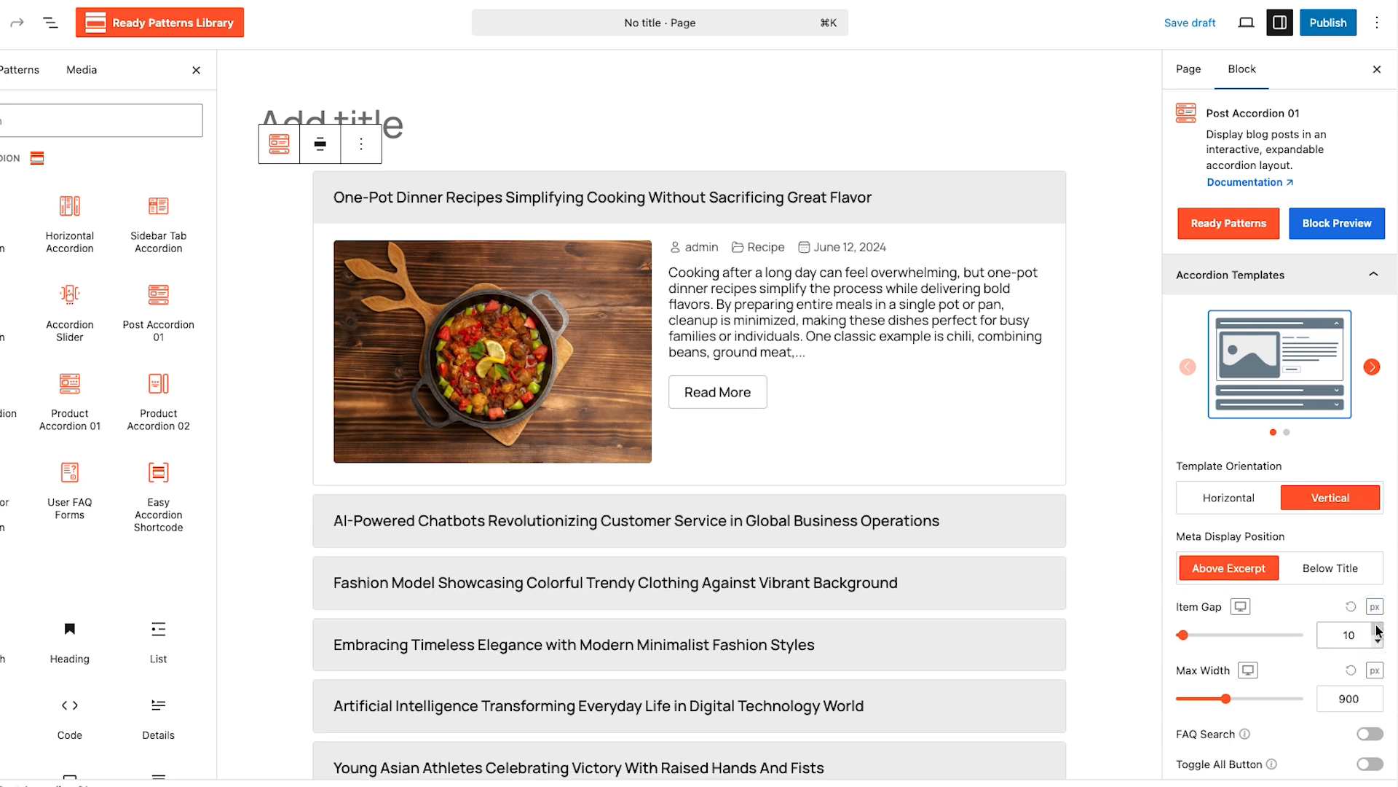
click(1377, 705)
click(1377, 694)
Enable Ajax pagination for the post accordion and set its pagination type to Number
scroll(1377, 697, down, 3)
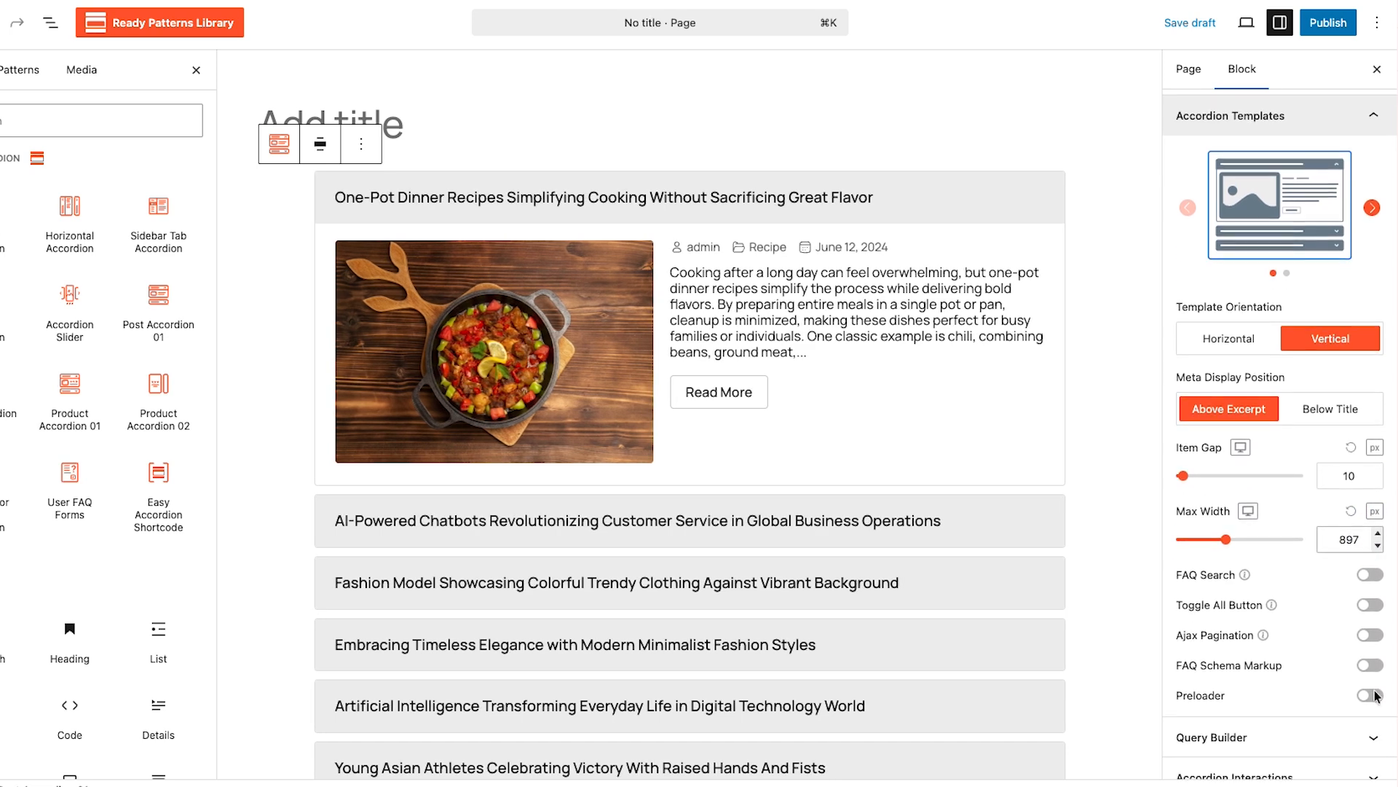
click(1370, 633)
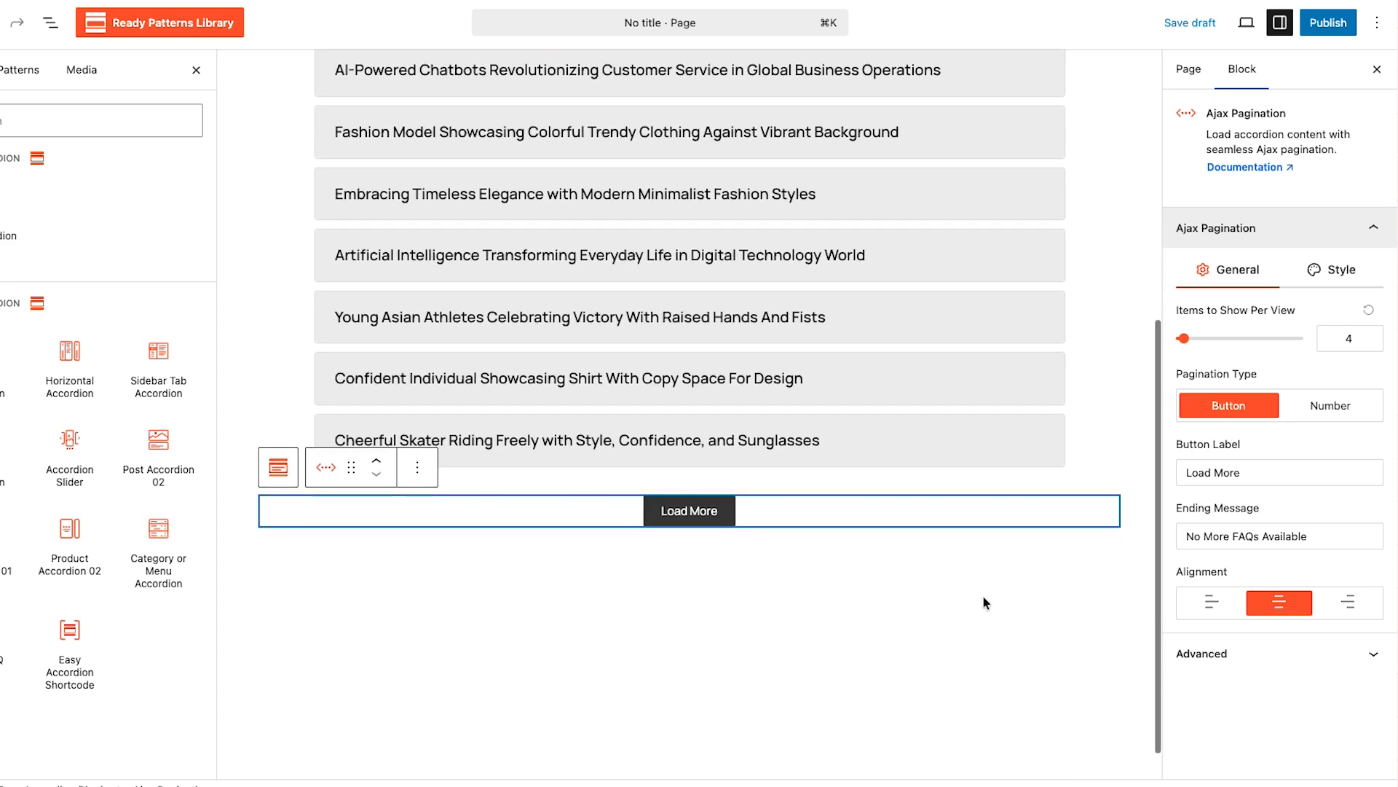
click(1339, 409)
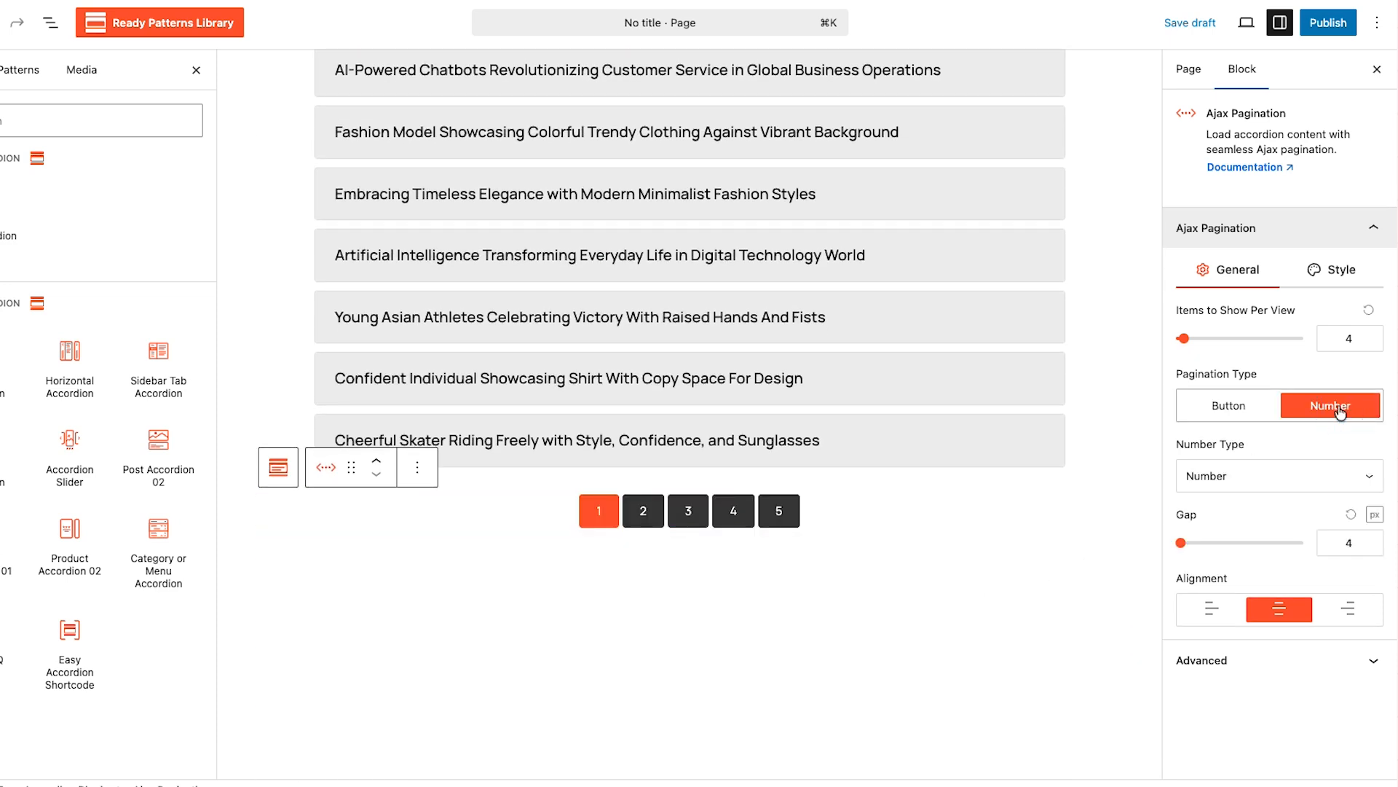
Reselect the Post Accordion 01 block and open its Query Builder settings
scroll(953, 499, up, 6)
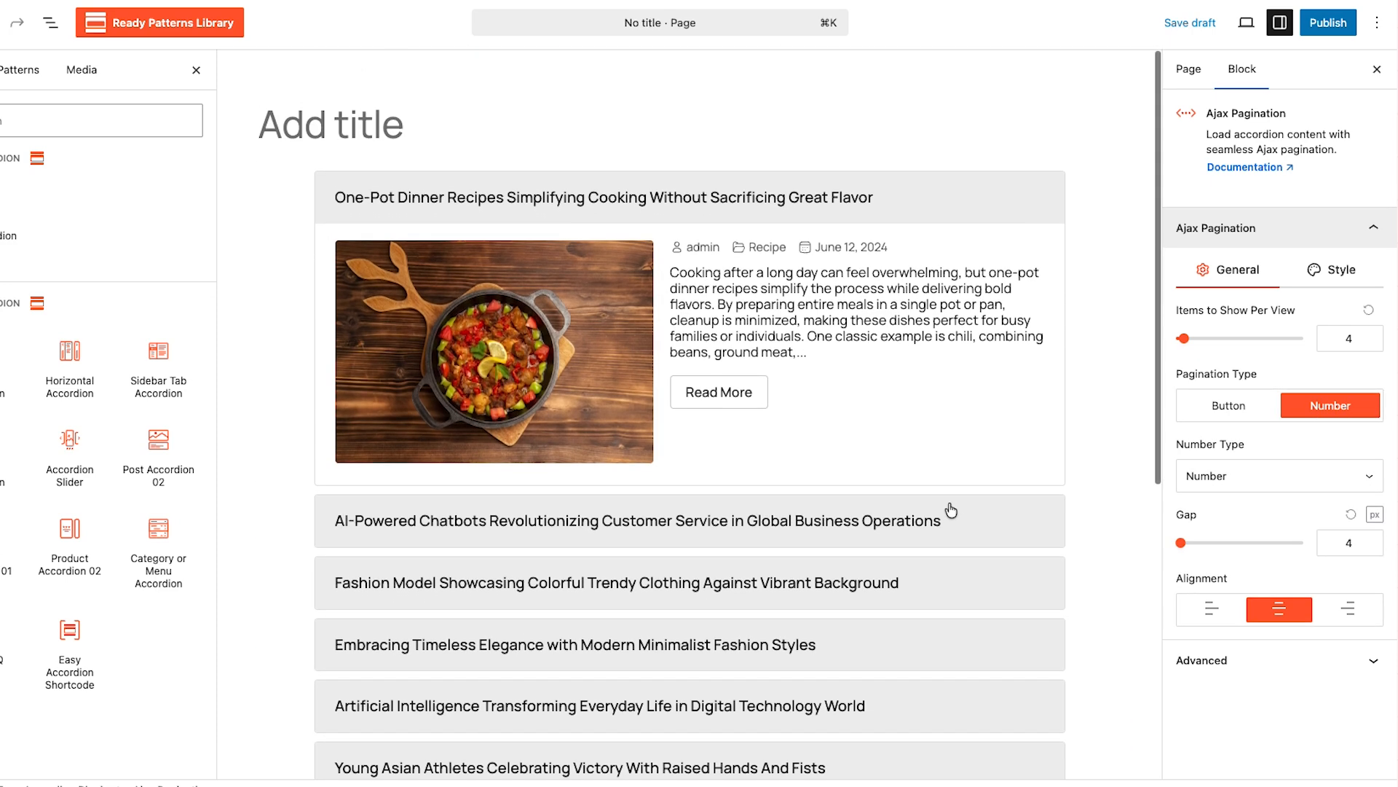
click(357, 201)
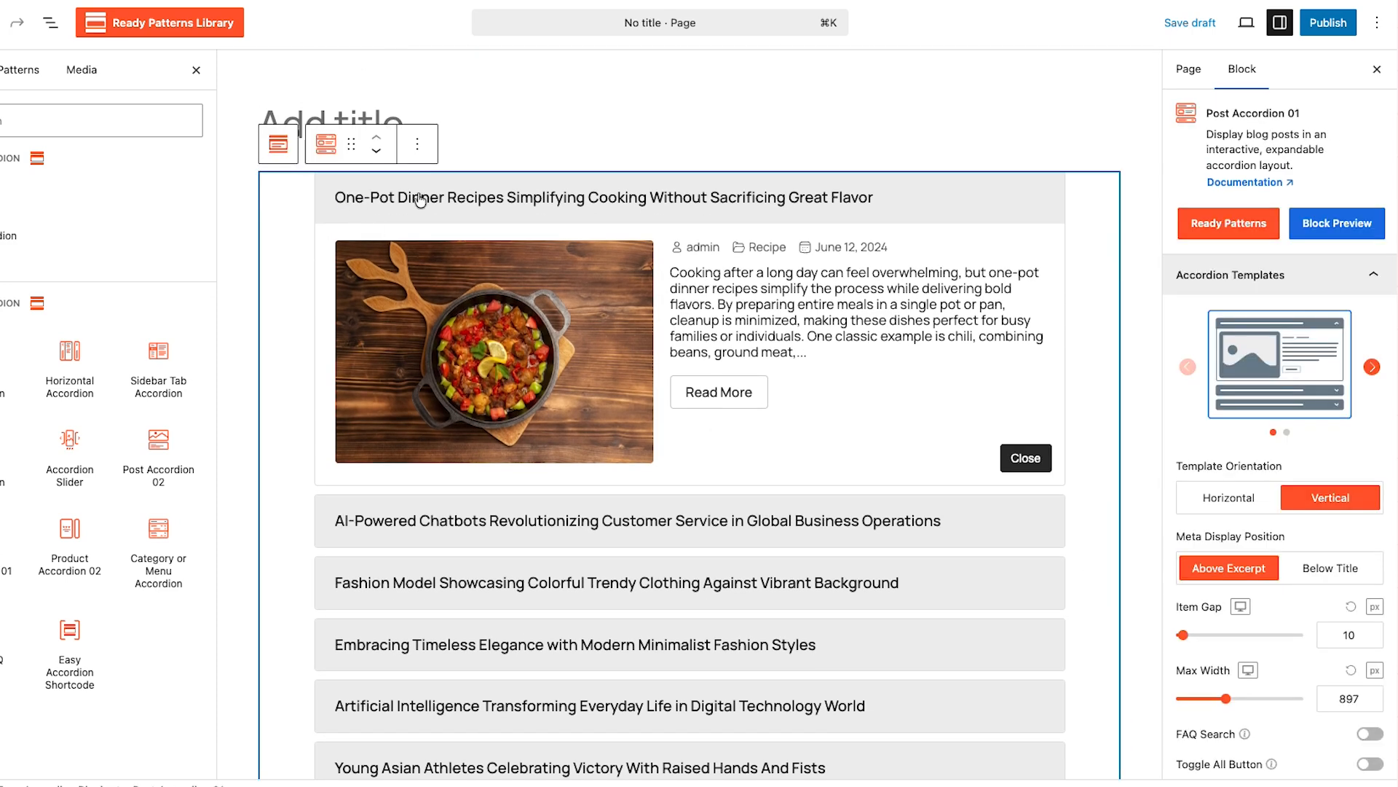
click(1327, 283)
click(1327, 315)
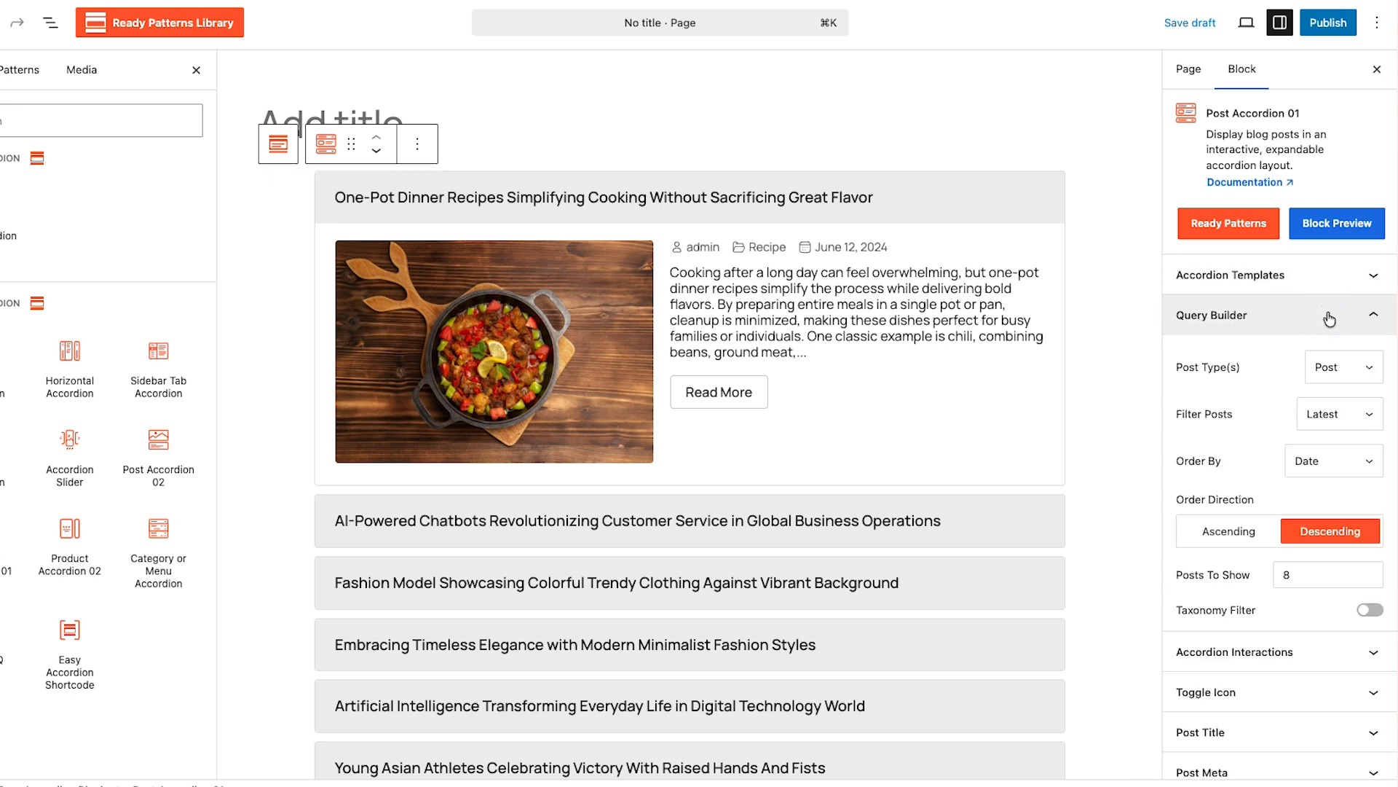
Preview the accordion with the Portfolio post type by expanding its first two items, and restore the Post type
click(1356, 369)
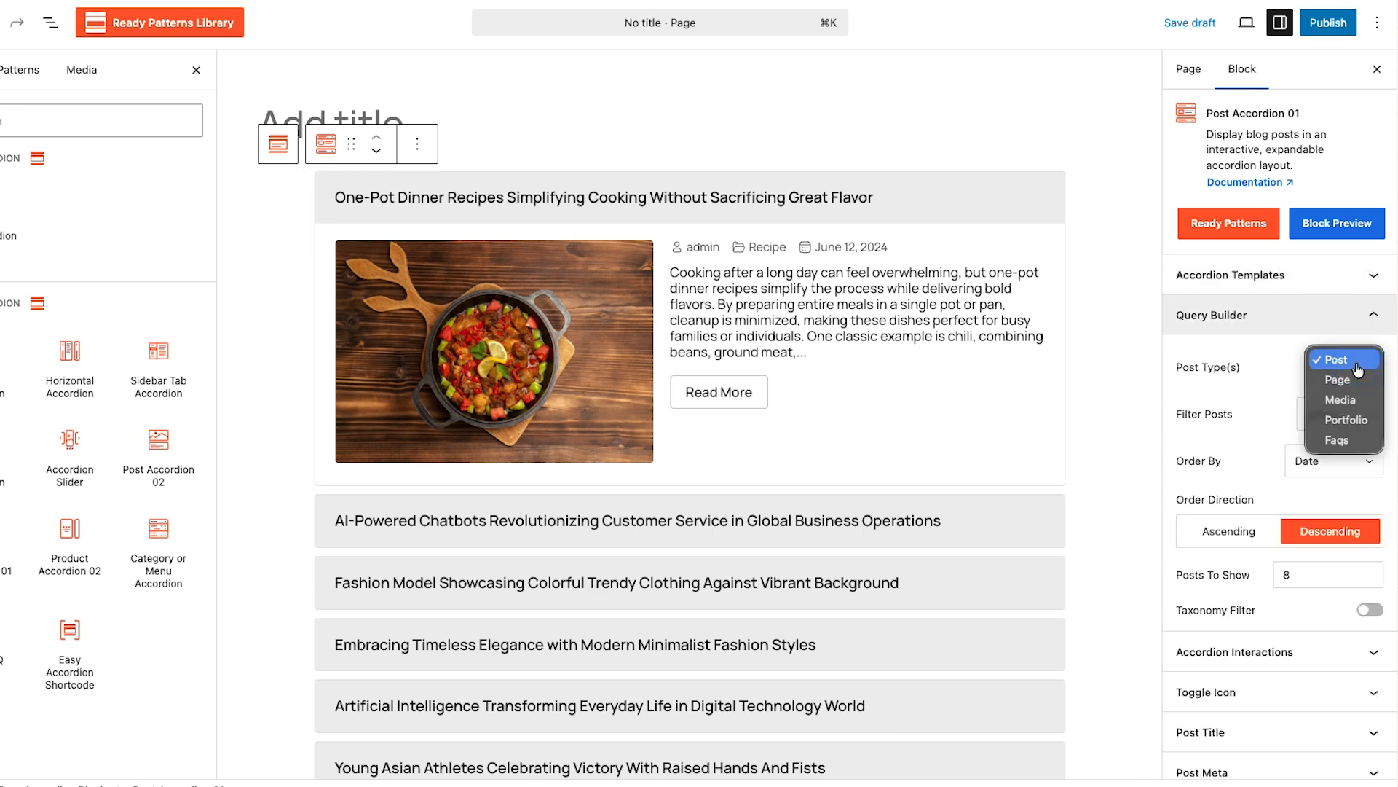
click(1354, 420)
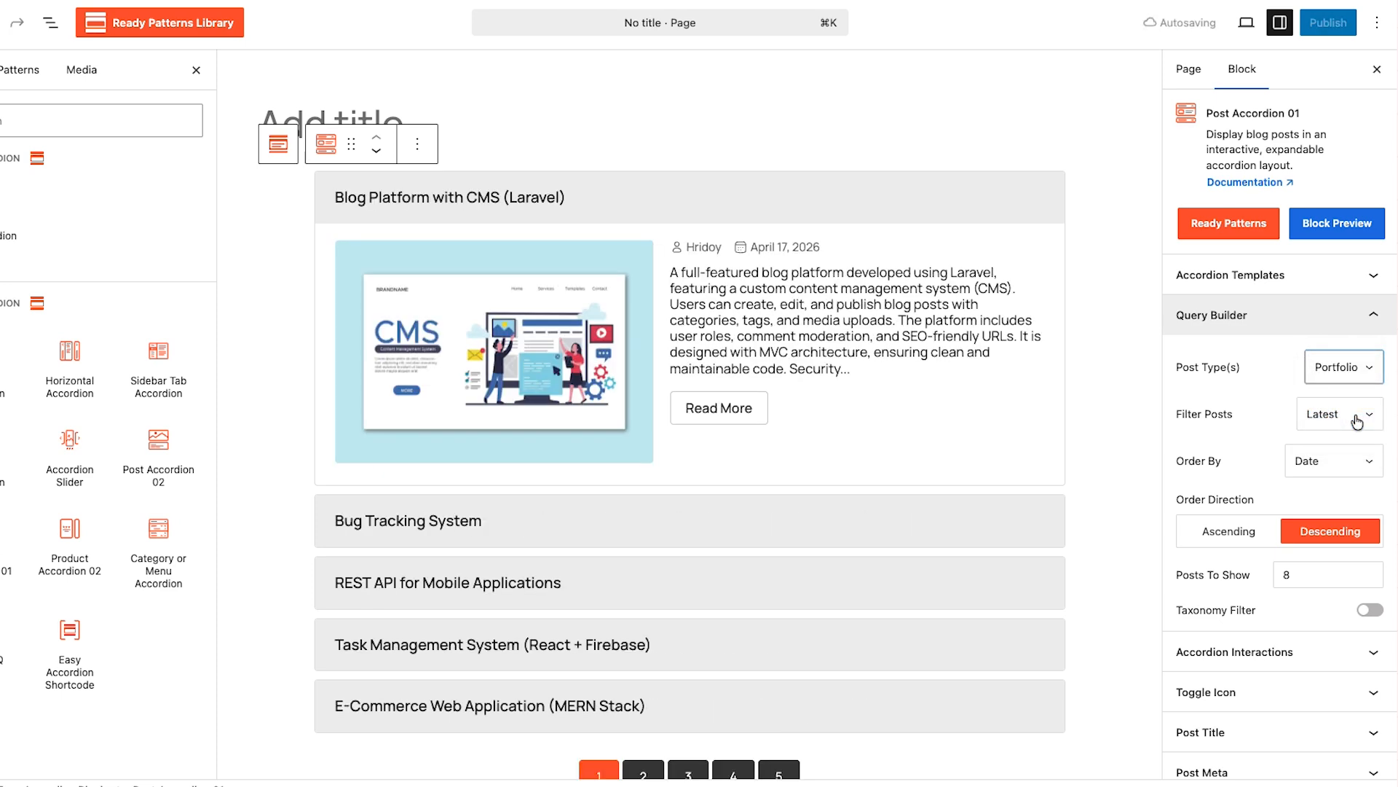
click(916, 210)
click(921, 255)
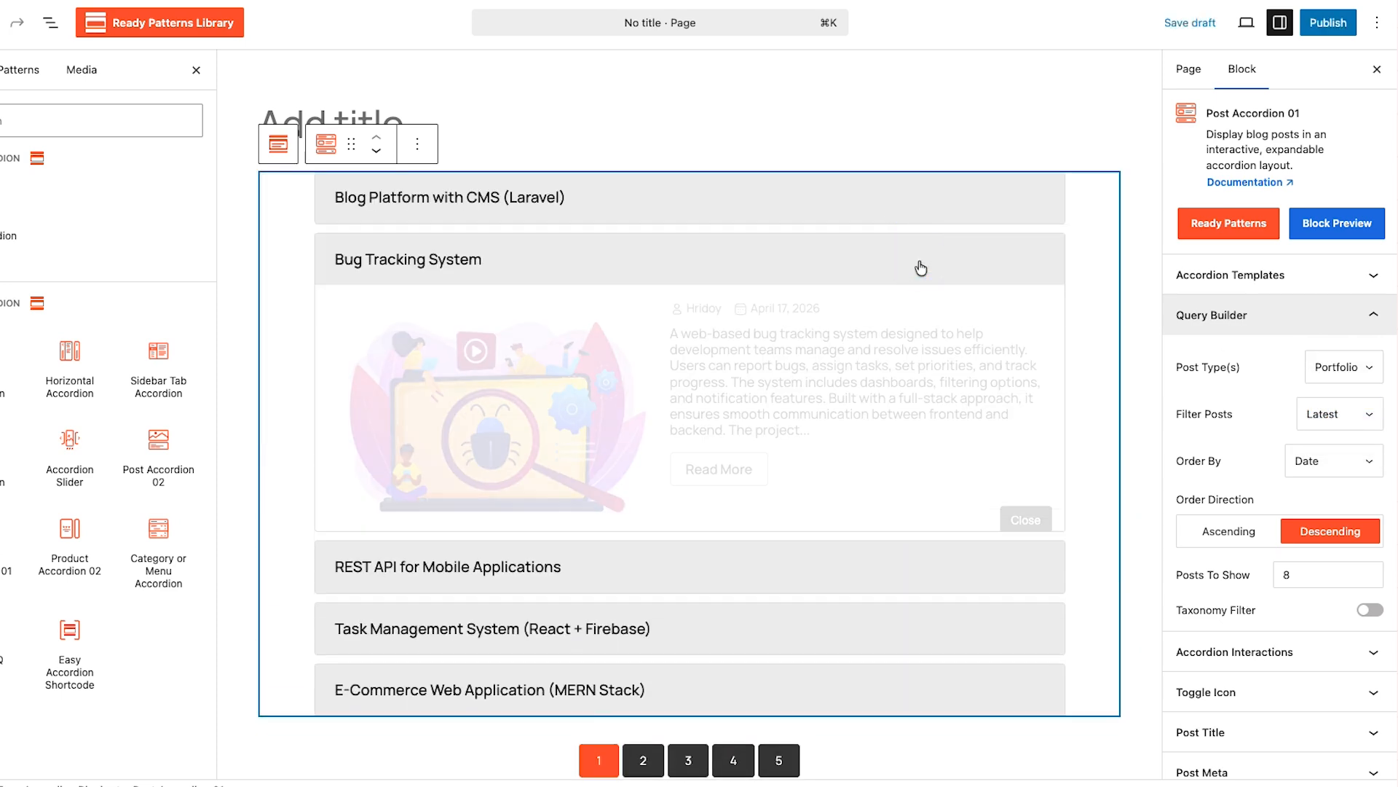
click(911, 201)
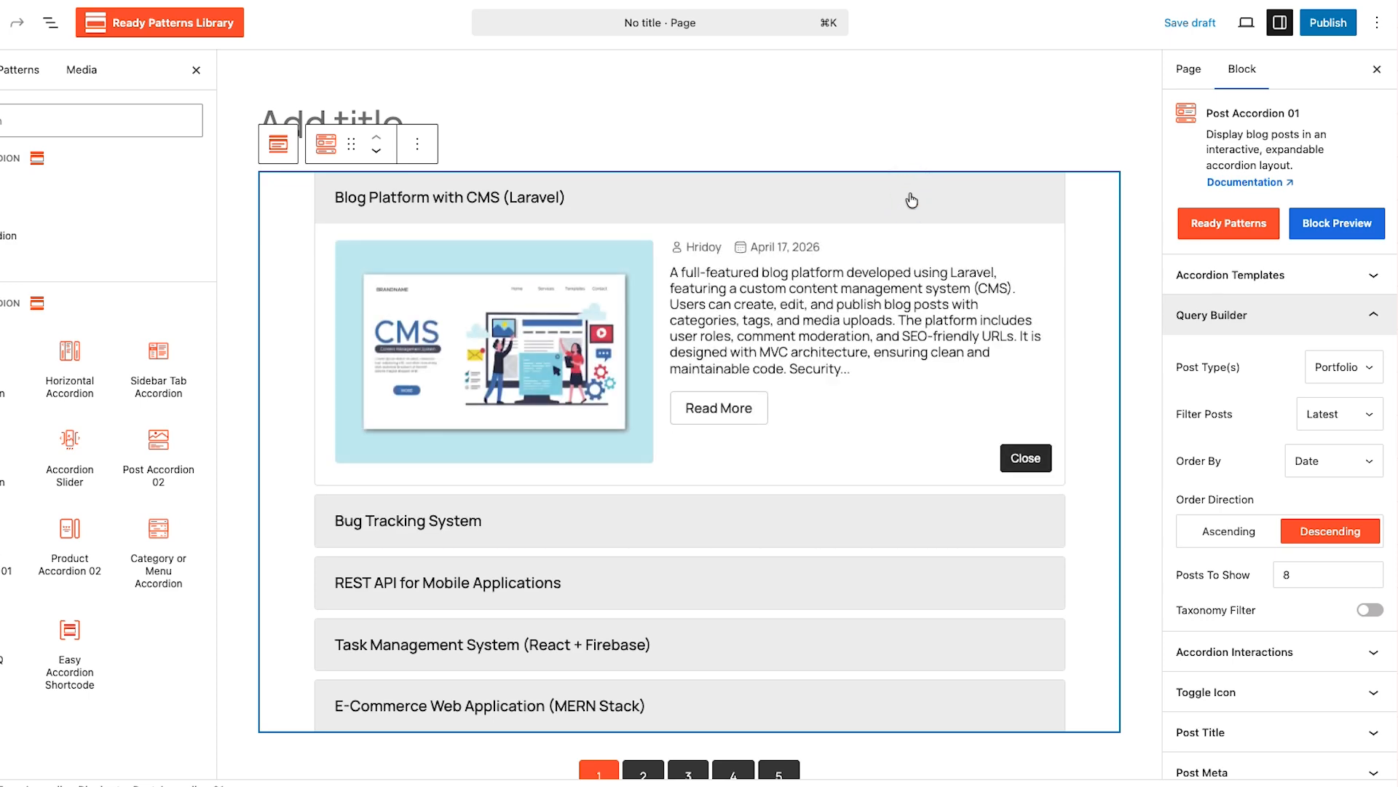
click(1344, 367)
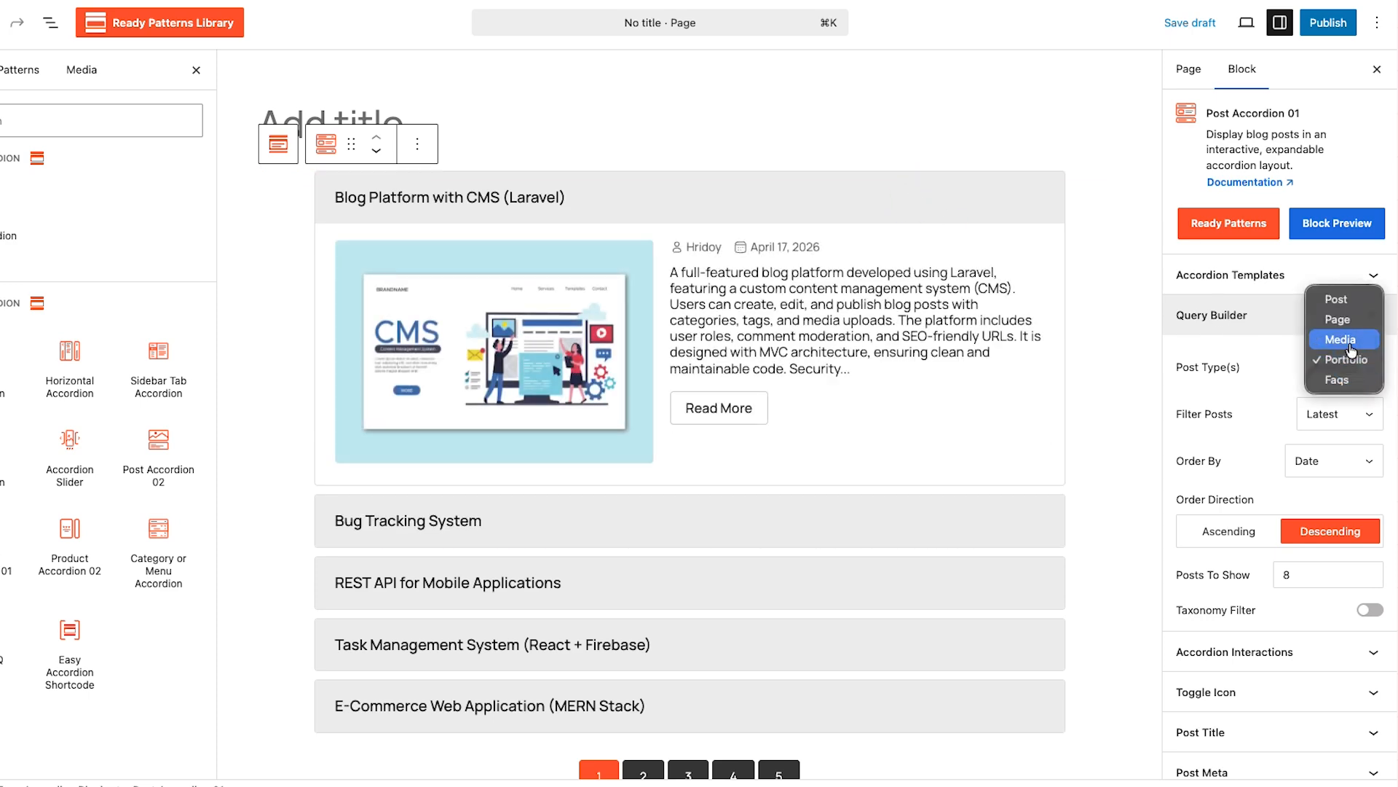
click(1342, 300)
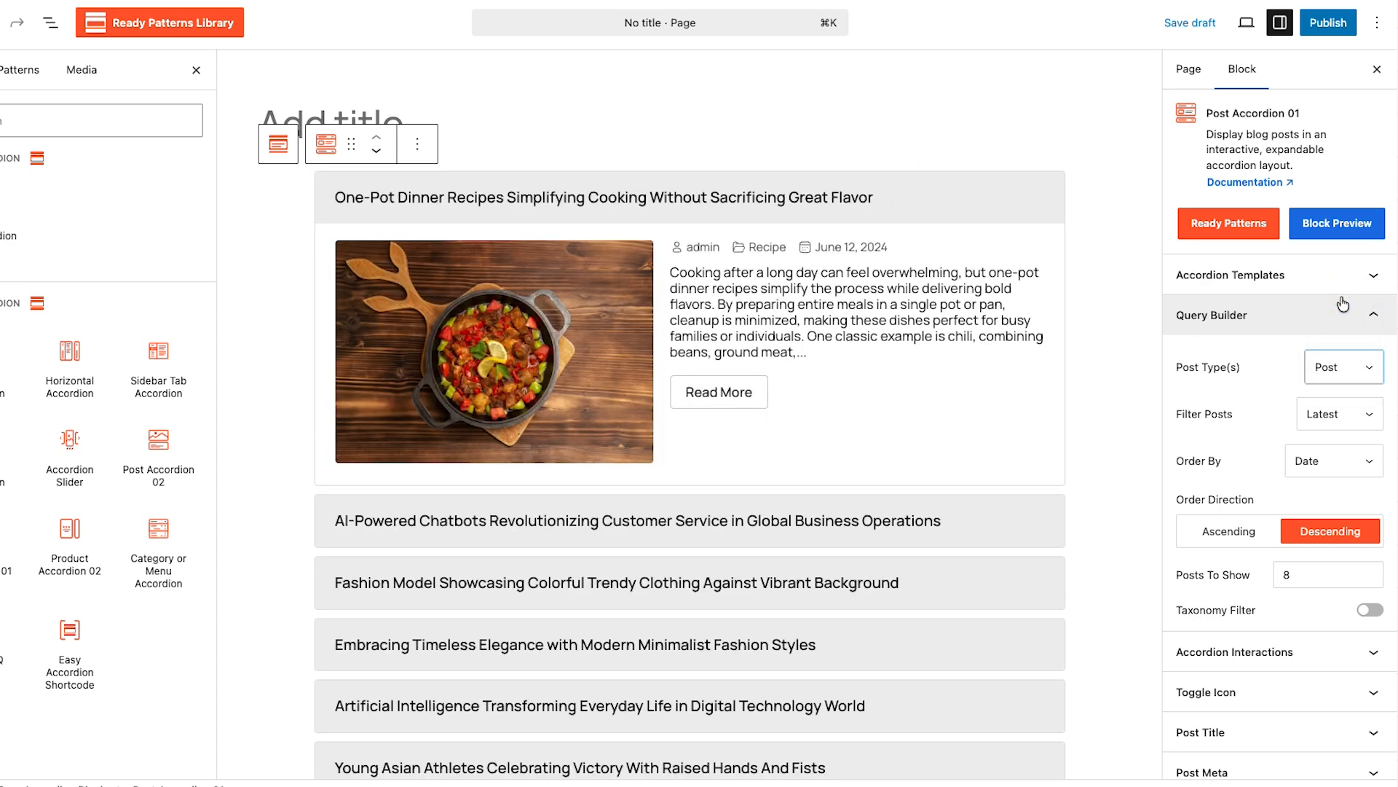
Review the filter and ordering options, keeping Latest and Date, and try the Ascending direction before restoring Descending
click(1352, 420)
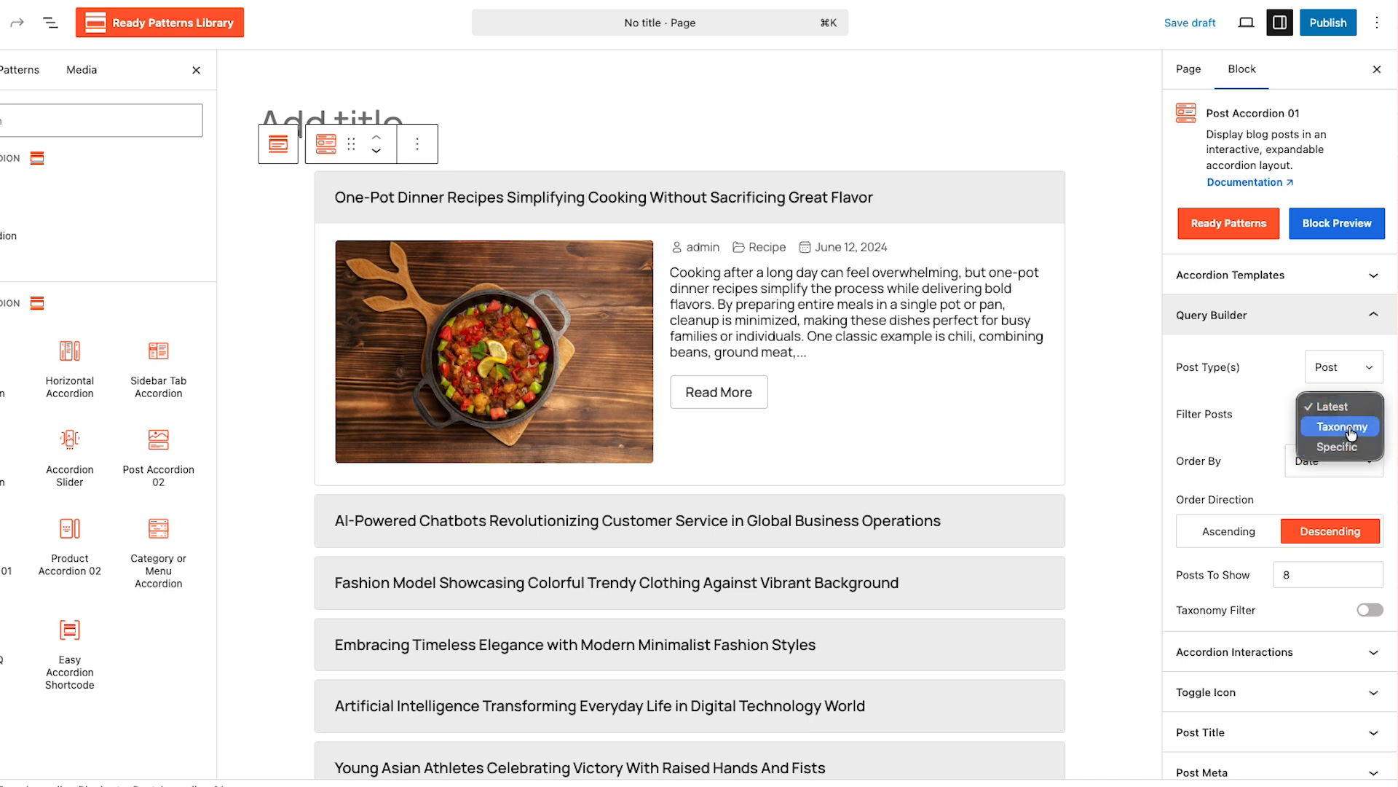
click(1351, 412)
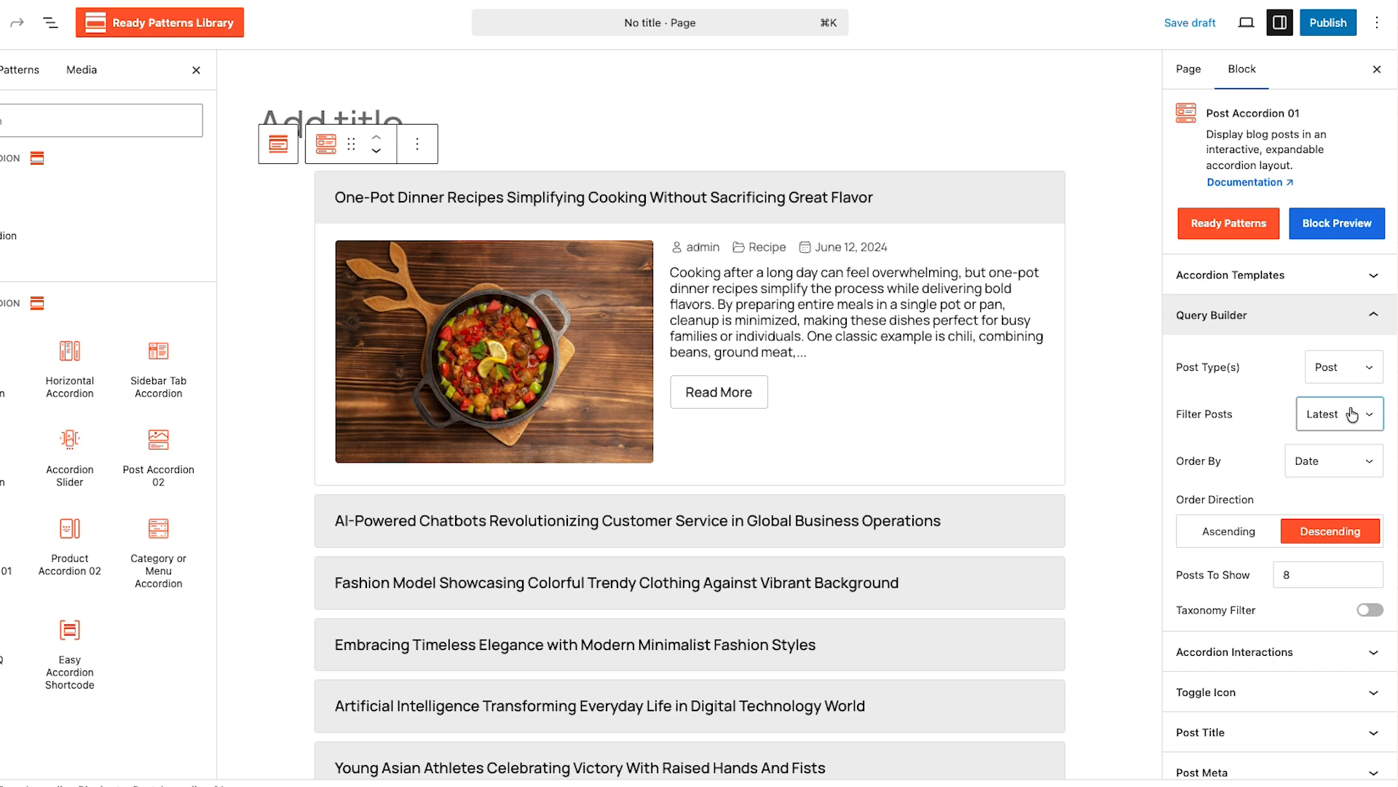
click(1349, 468)
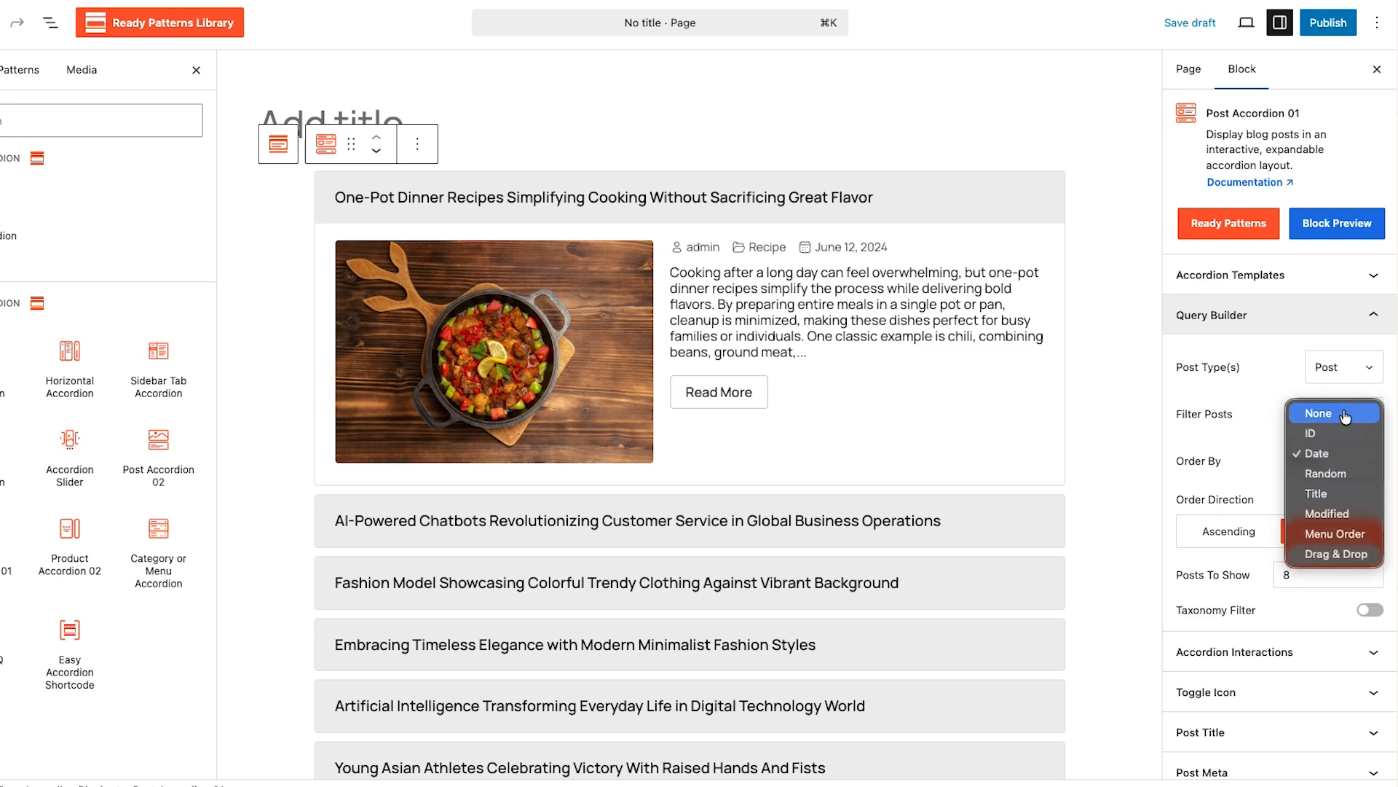
click(1337, 459)
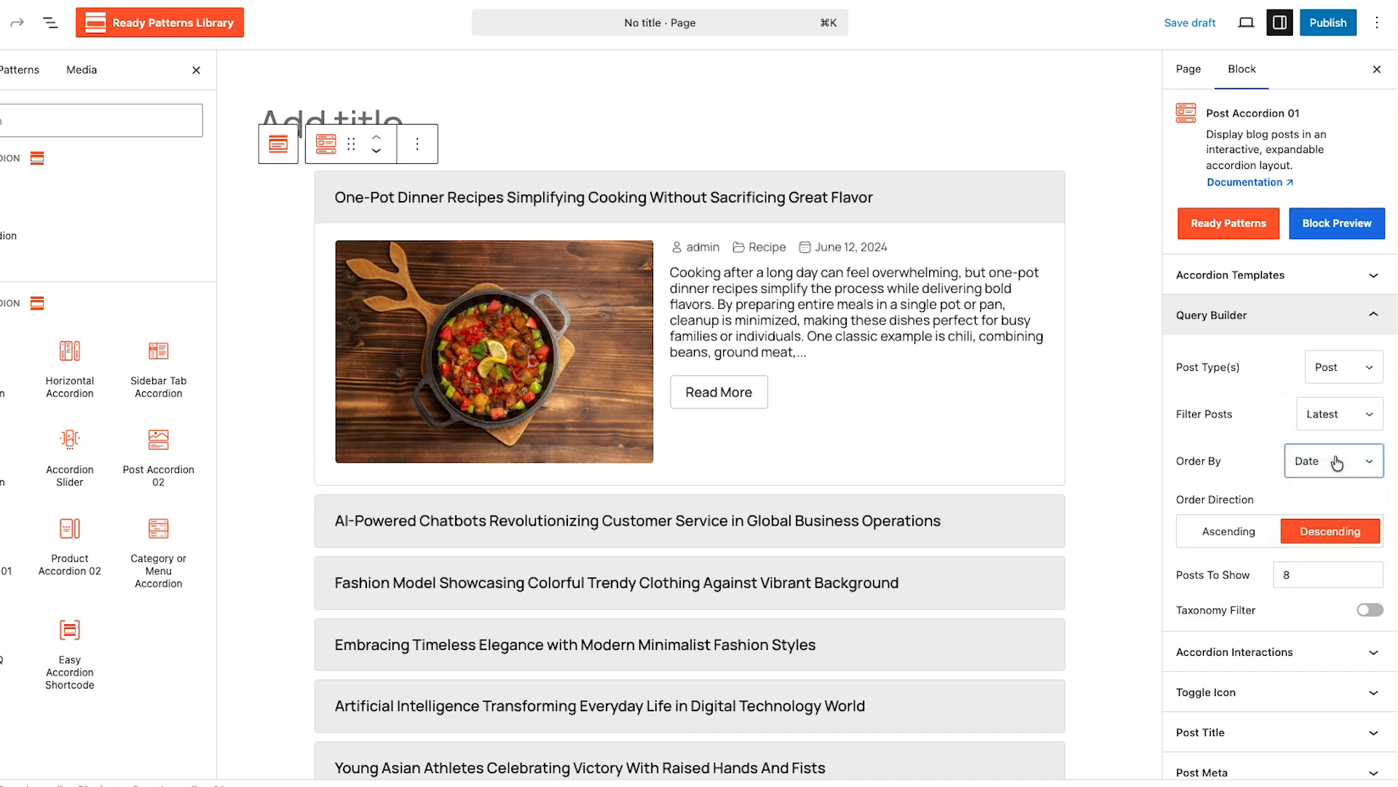
click(1231, 533)
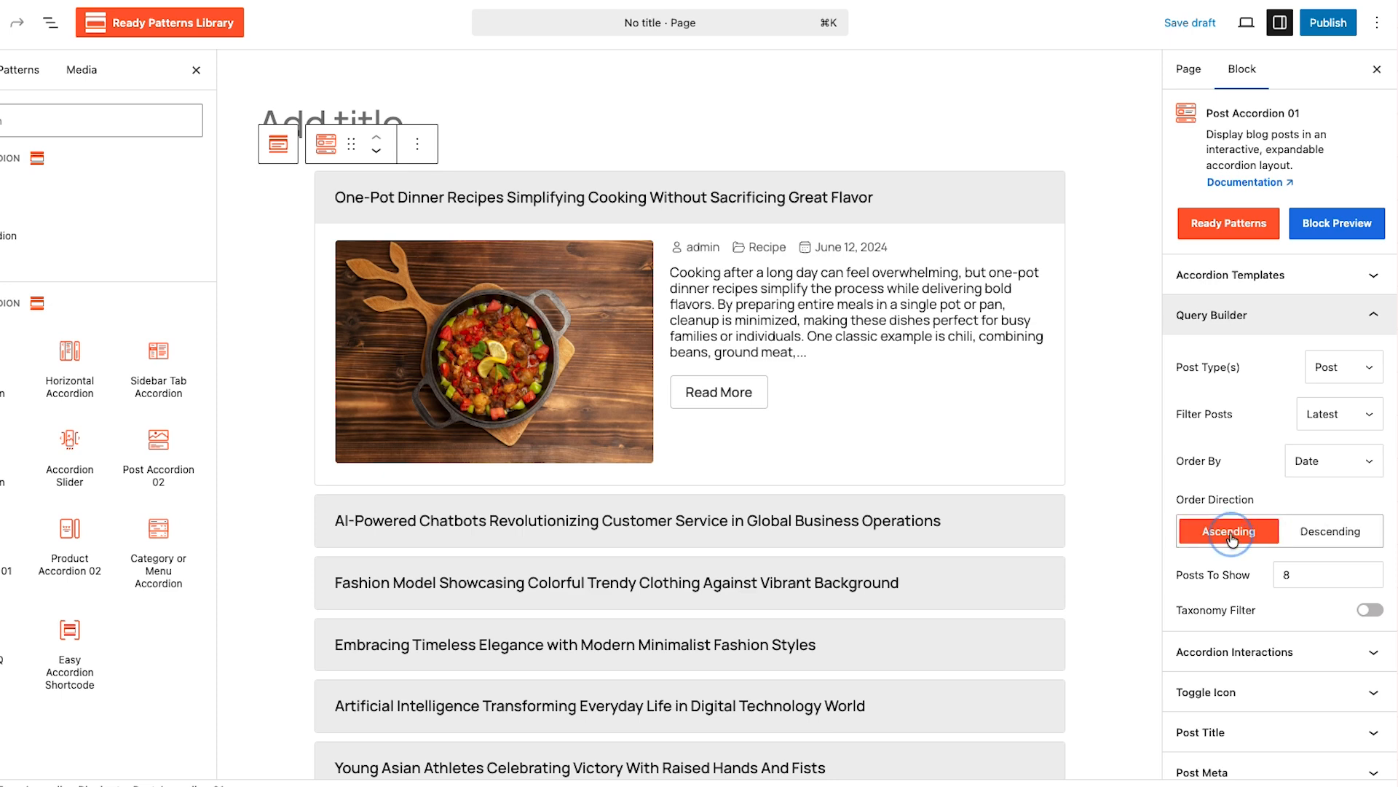
click(1340, 537)
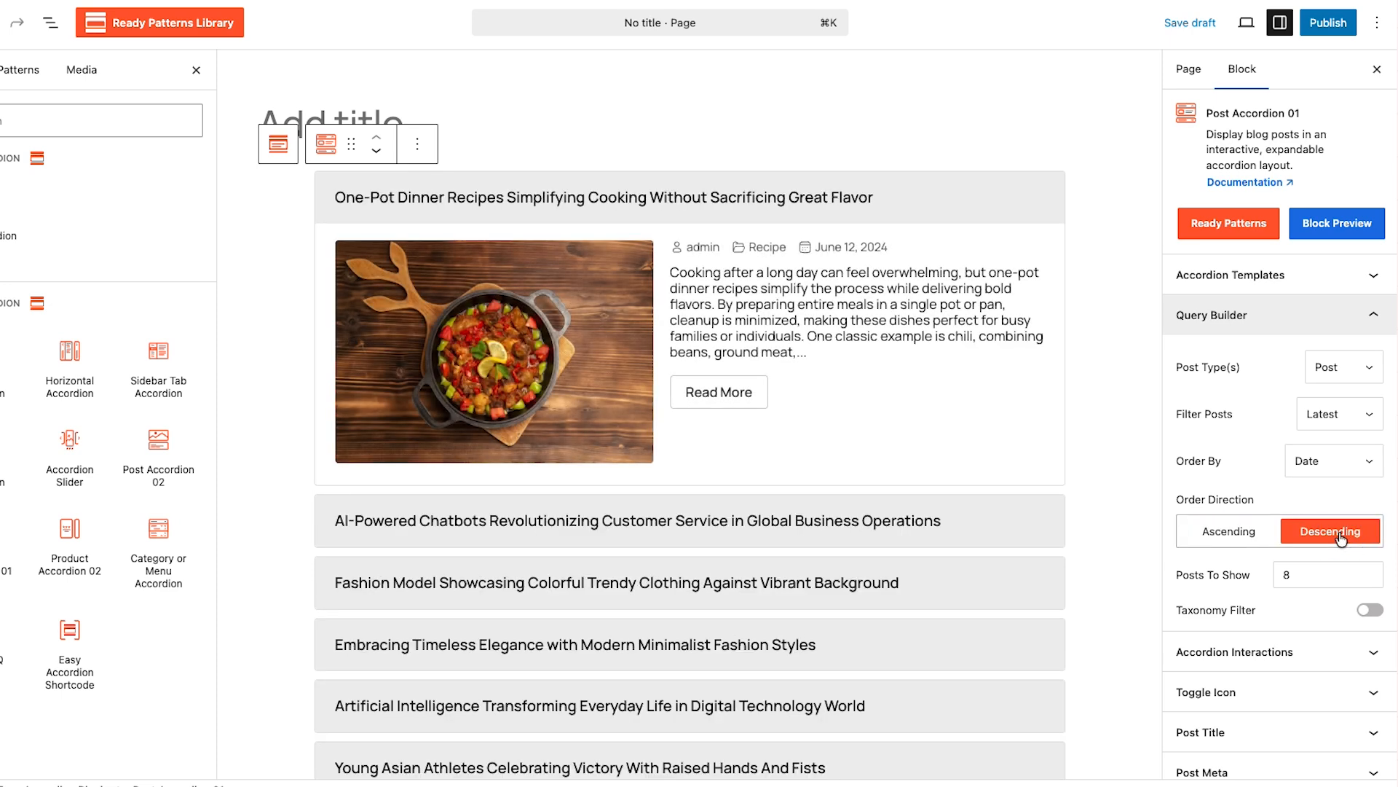
Filter the accordion's posts by Taxonomy, keeping Categories as the selected taxonomy
click(1340, 414)
click(1341, 433)
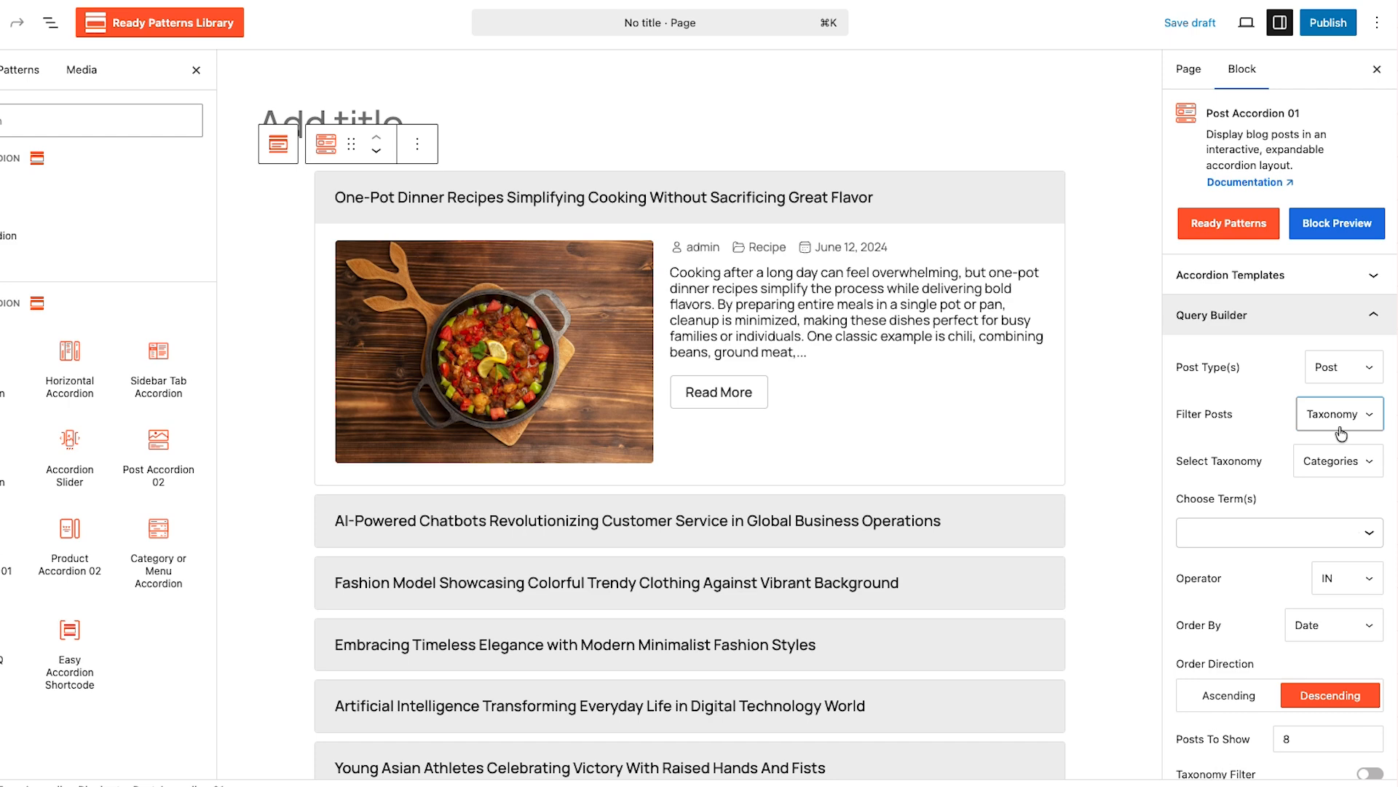
click(1339, 461)
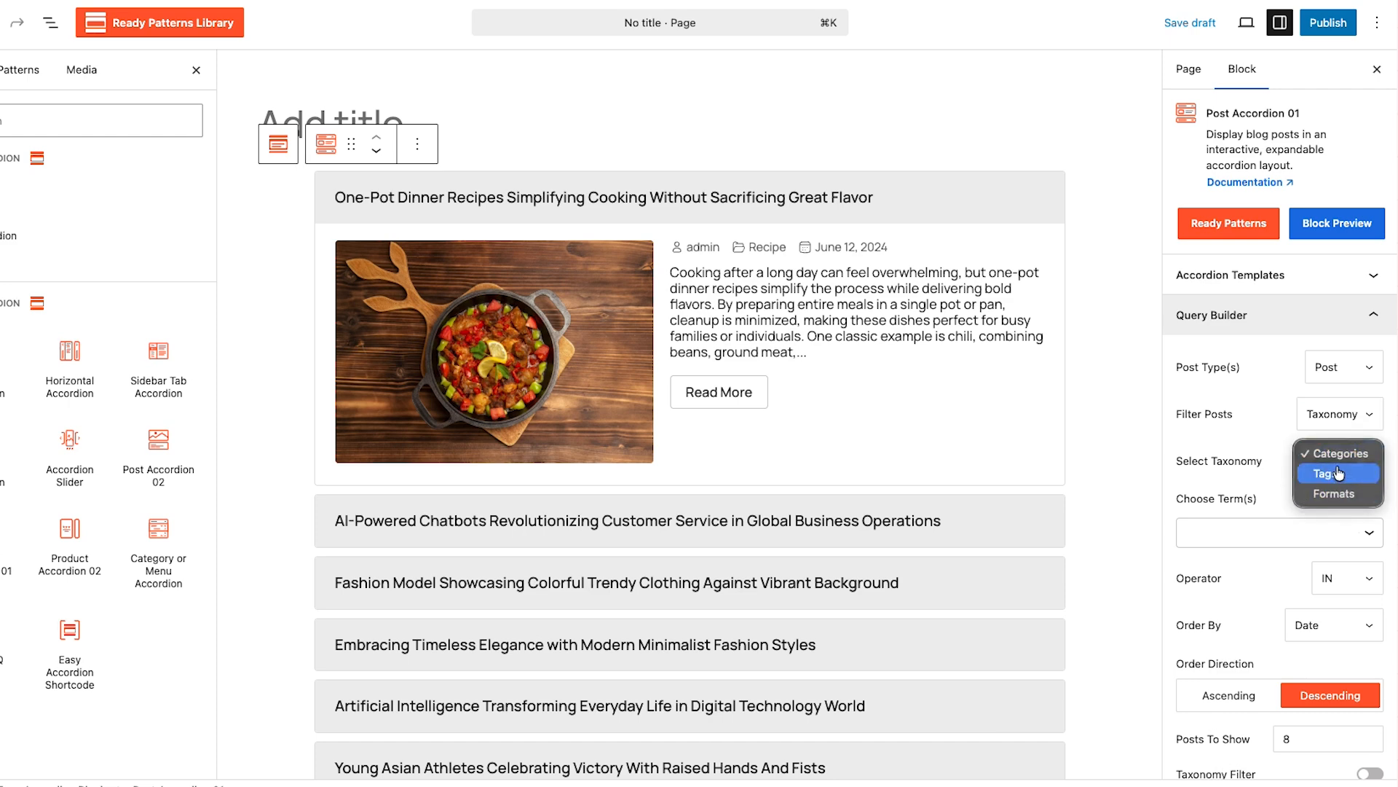
click(1339, 455)
Choose the category terms AI, Desserts, Fashion, Food, and Home and Decor, keeping the IN operator
click(1290, 530)
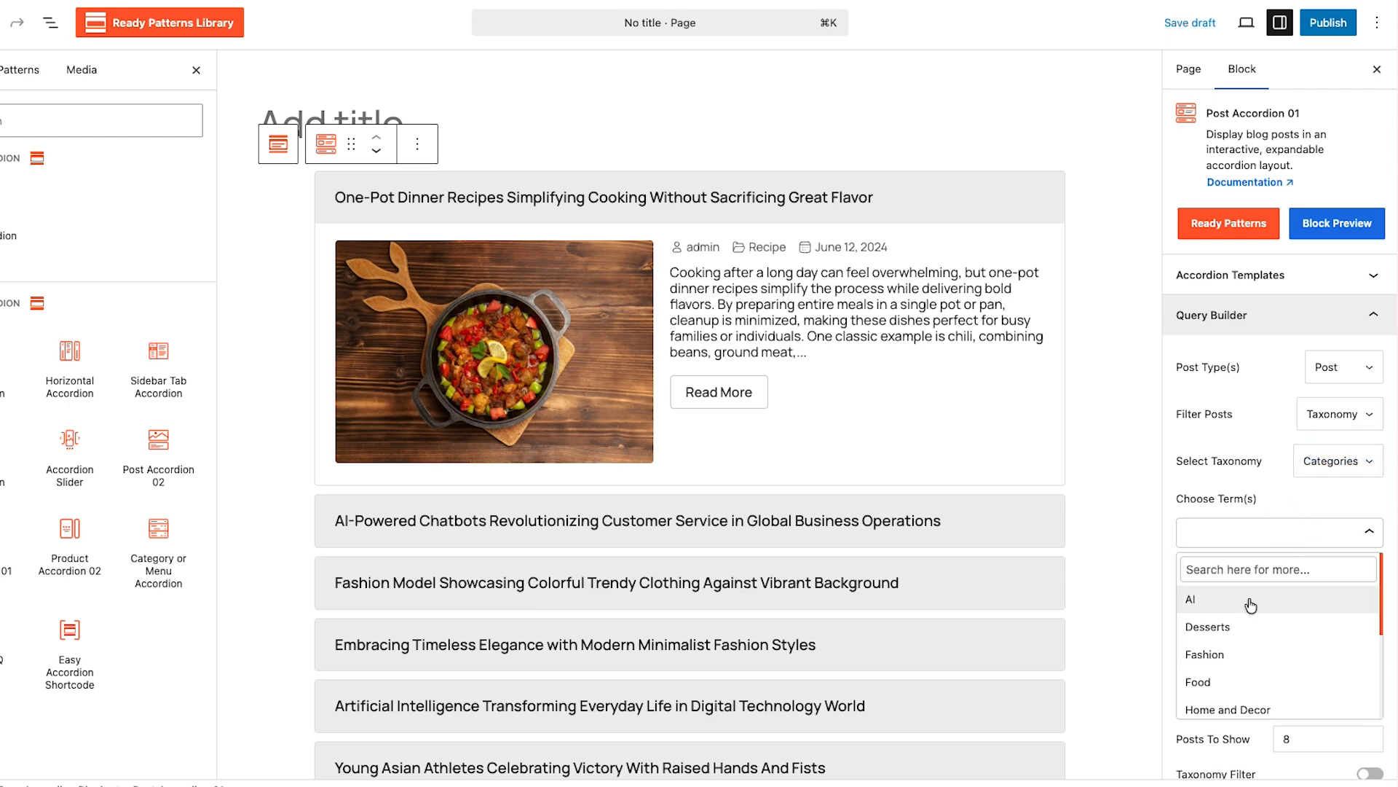
click(1246, 603)
click(1246, 602)
click(1246, 632)
click(1246, 660)
click(1247, 686)
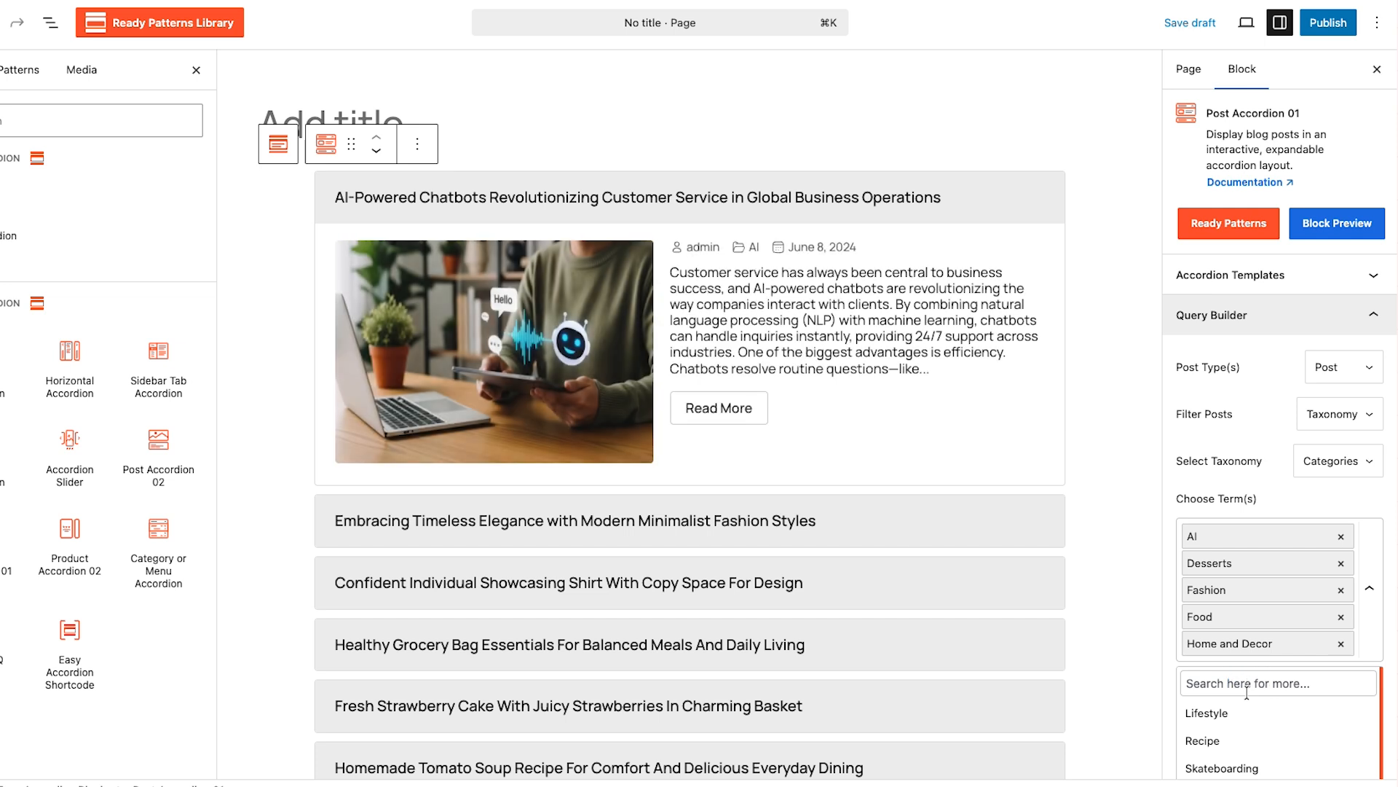
click(1287, 504)
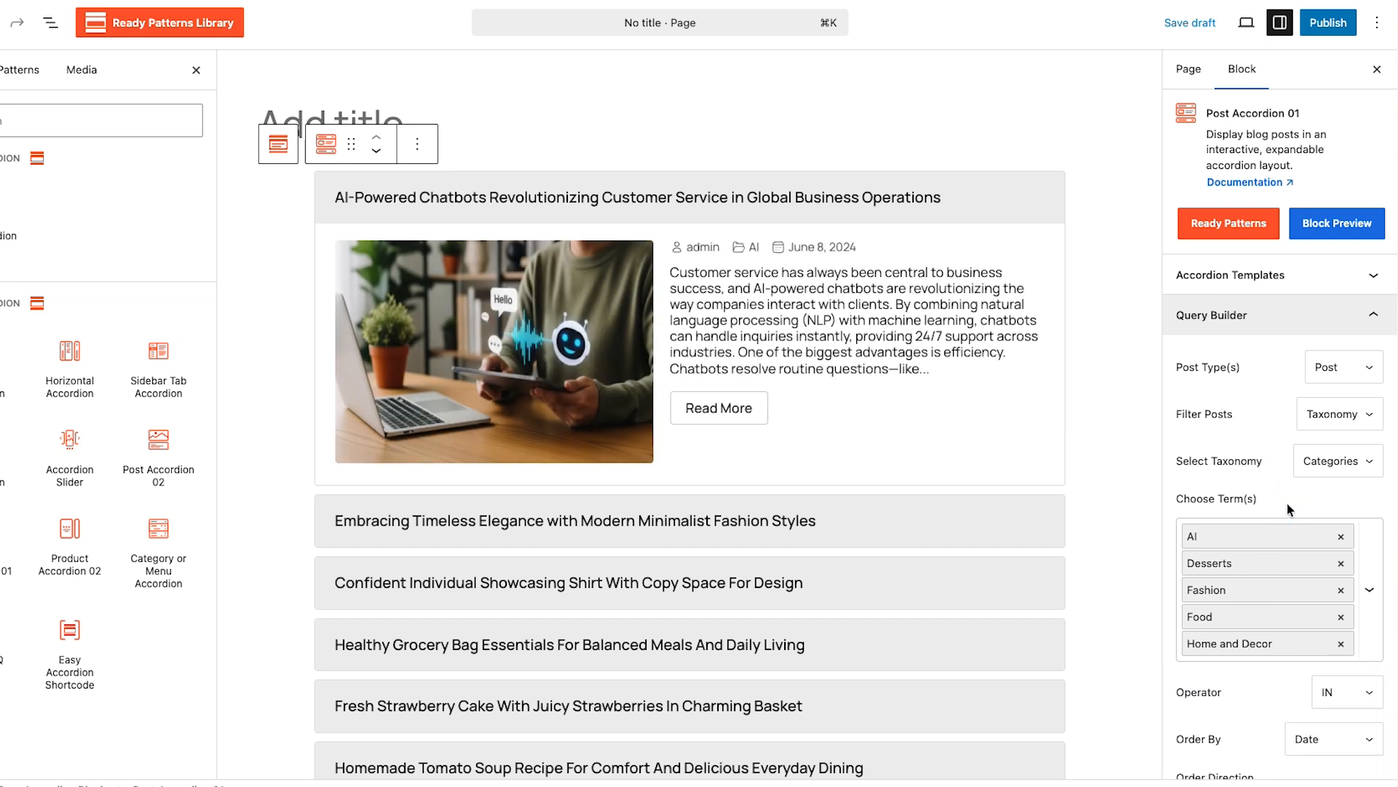
scroll(1287, 502, down, 3)
click(1347, 501)
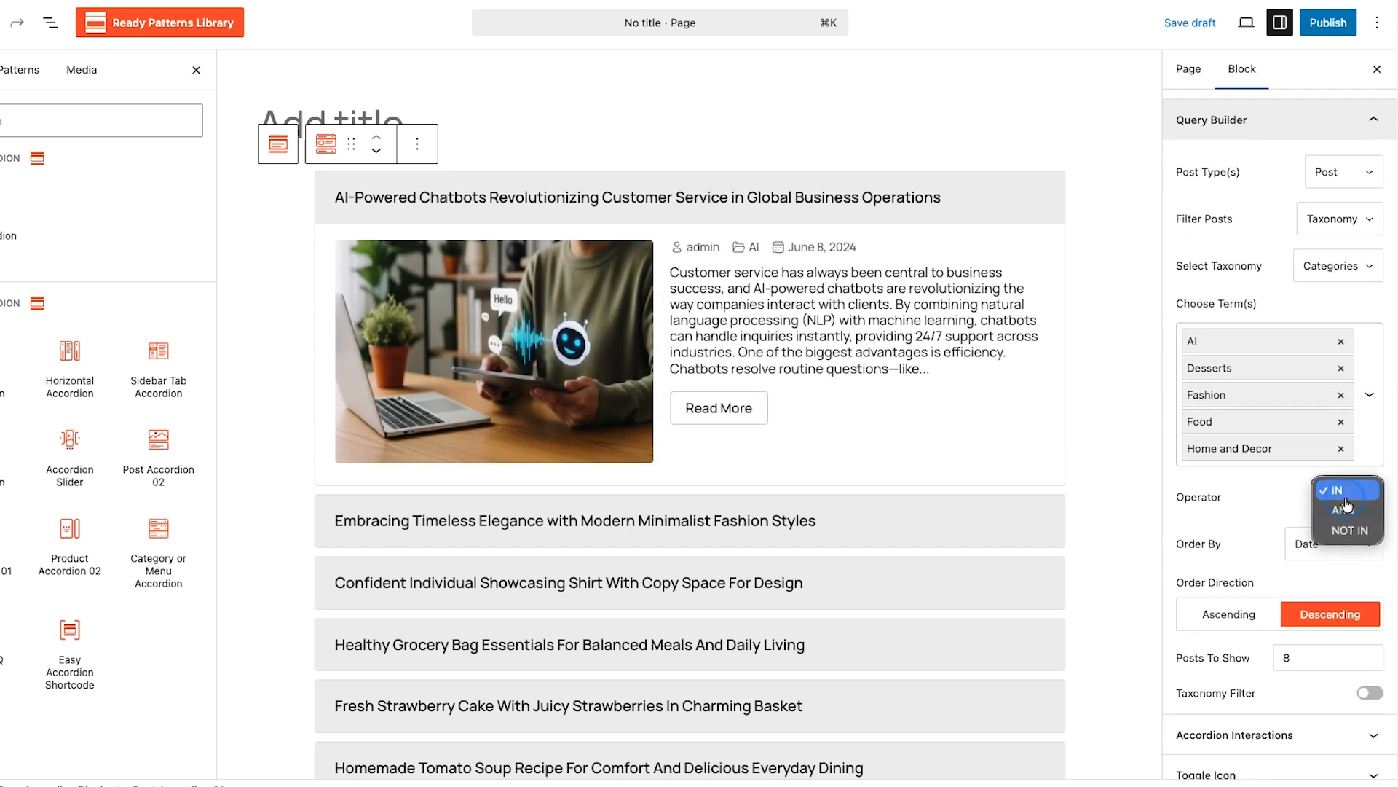
click(1344, 496)
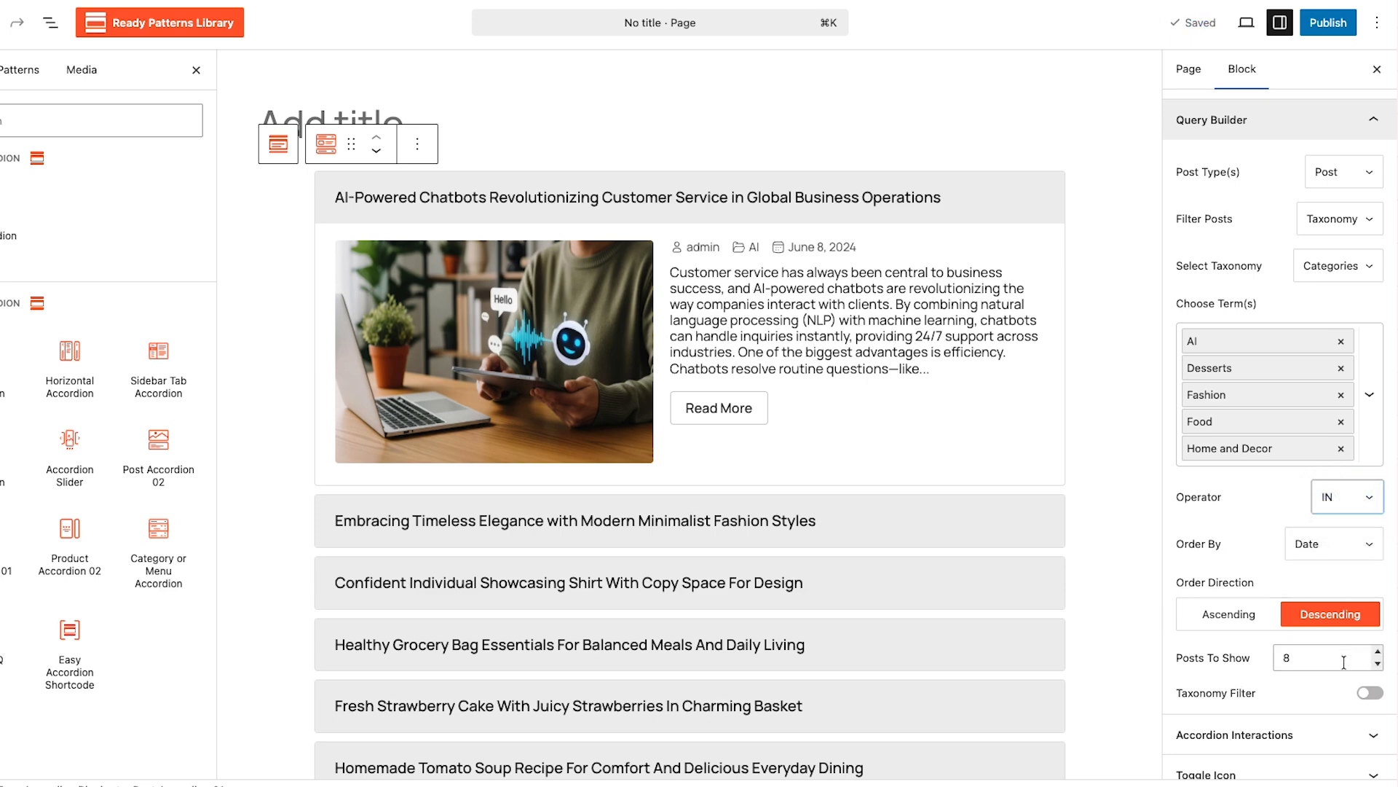
Enable the Taxonomy Filter for the post accordion and set its filter display style to Button
click(1363, 693)
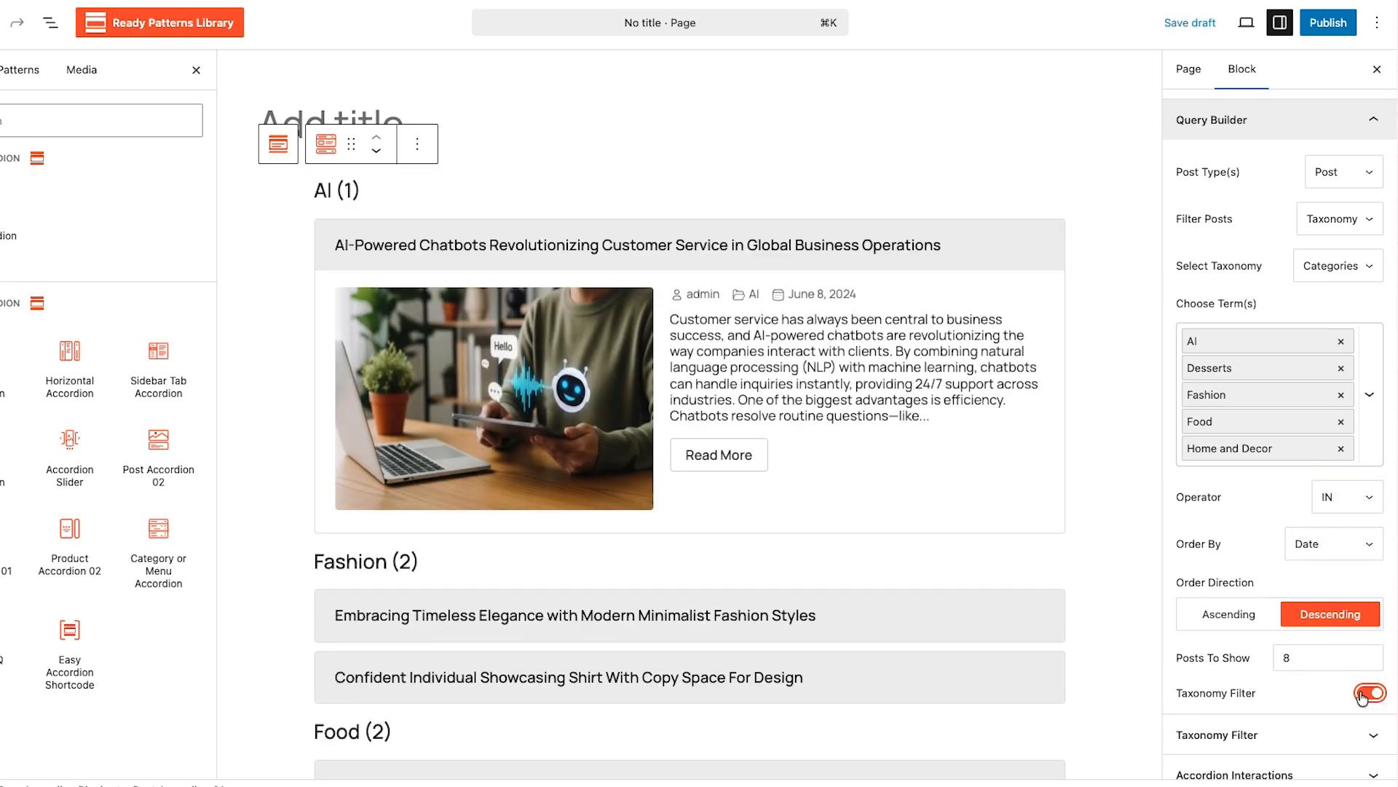
scroll(1363, 693, down, 4)
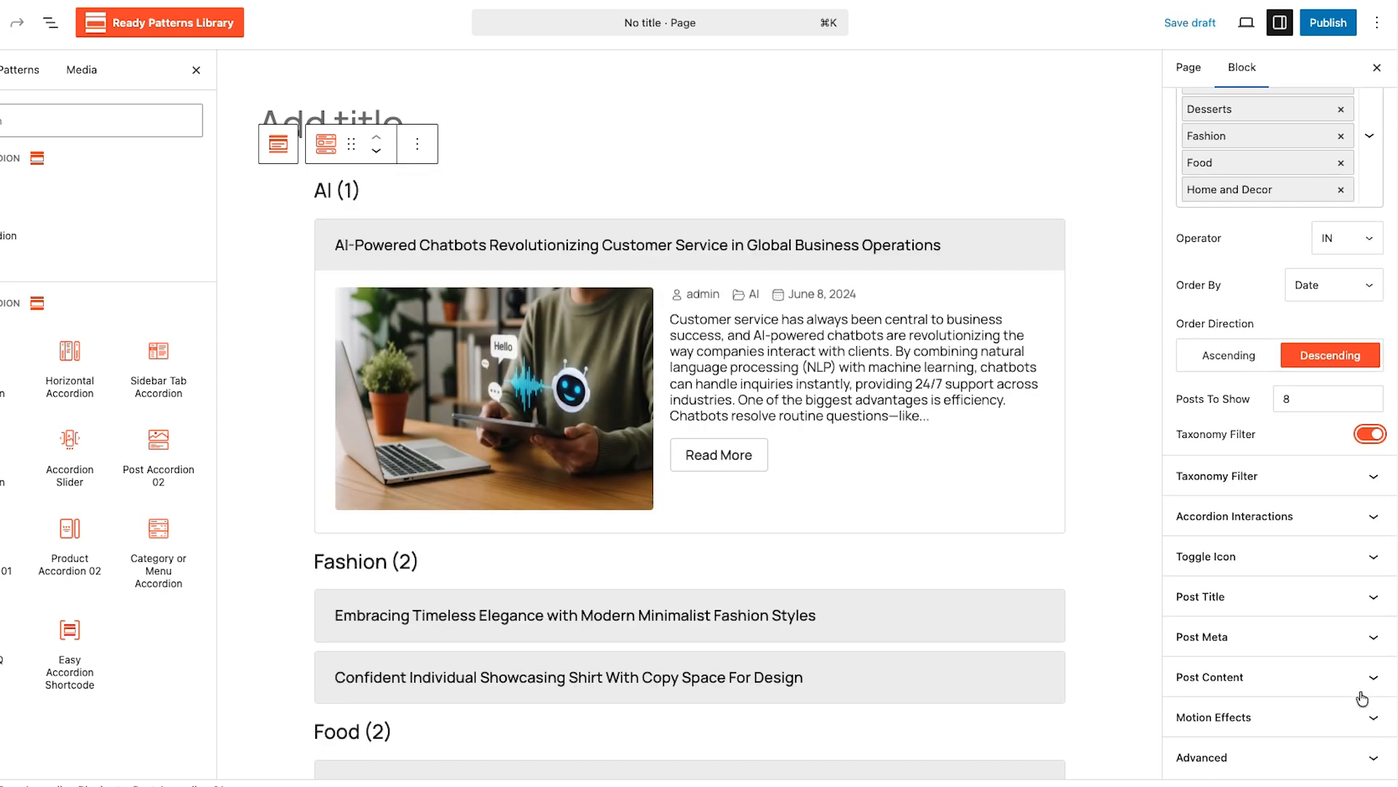
click(1353, 478)
click(1333, 335)
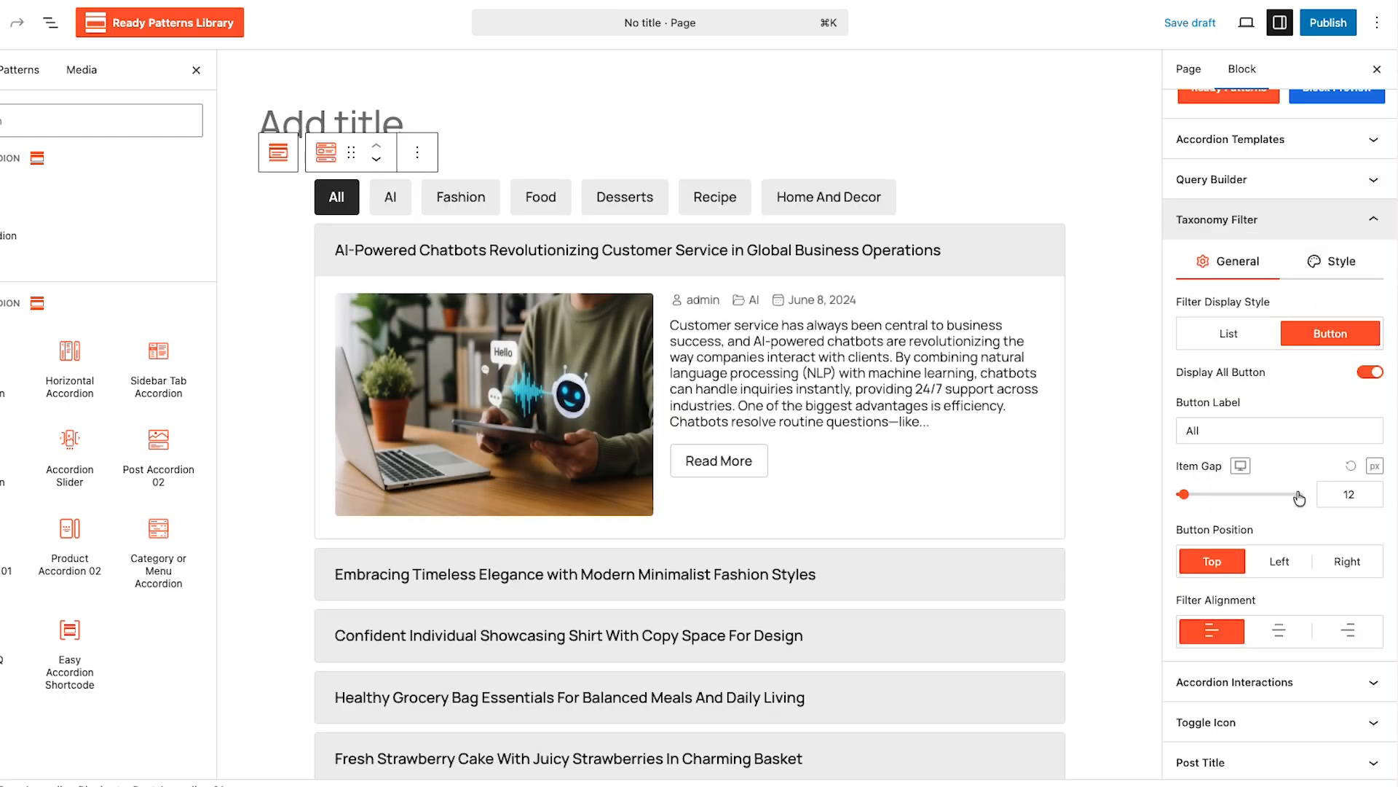
Try the Left position for the filter buttons, restore Top, and center the filter alignment
click(1280, 562)
click(1202, 562)
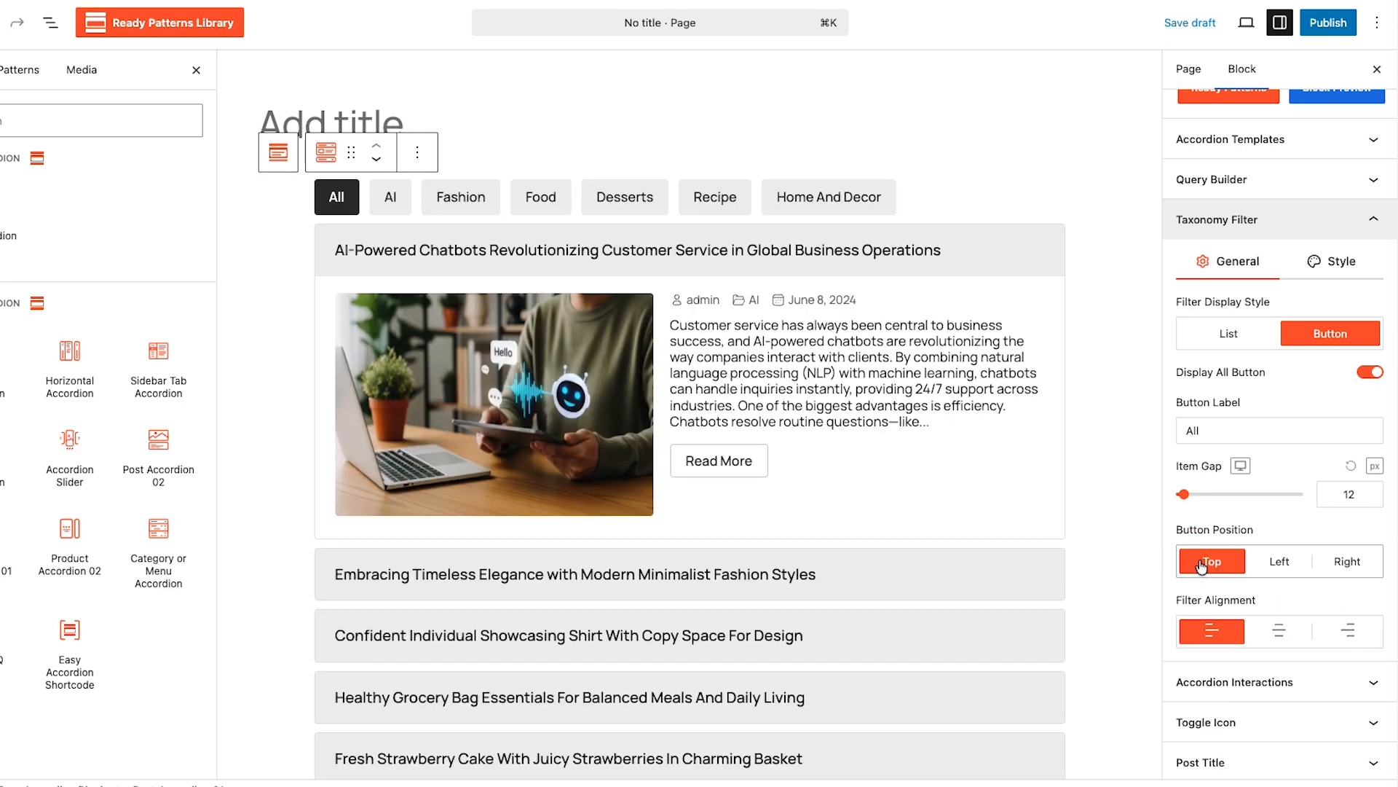
click(1278, 631)
Try the H2 tag, Limited length and link option for the post title, restoring H3, Full and no link
scroll(1279, 648, down, 3)
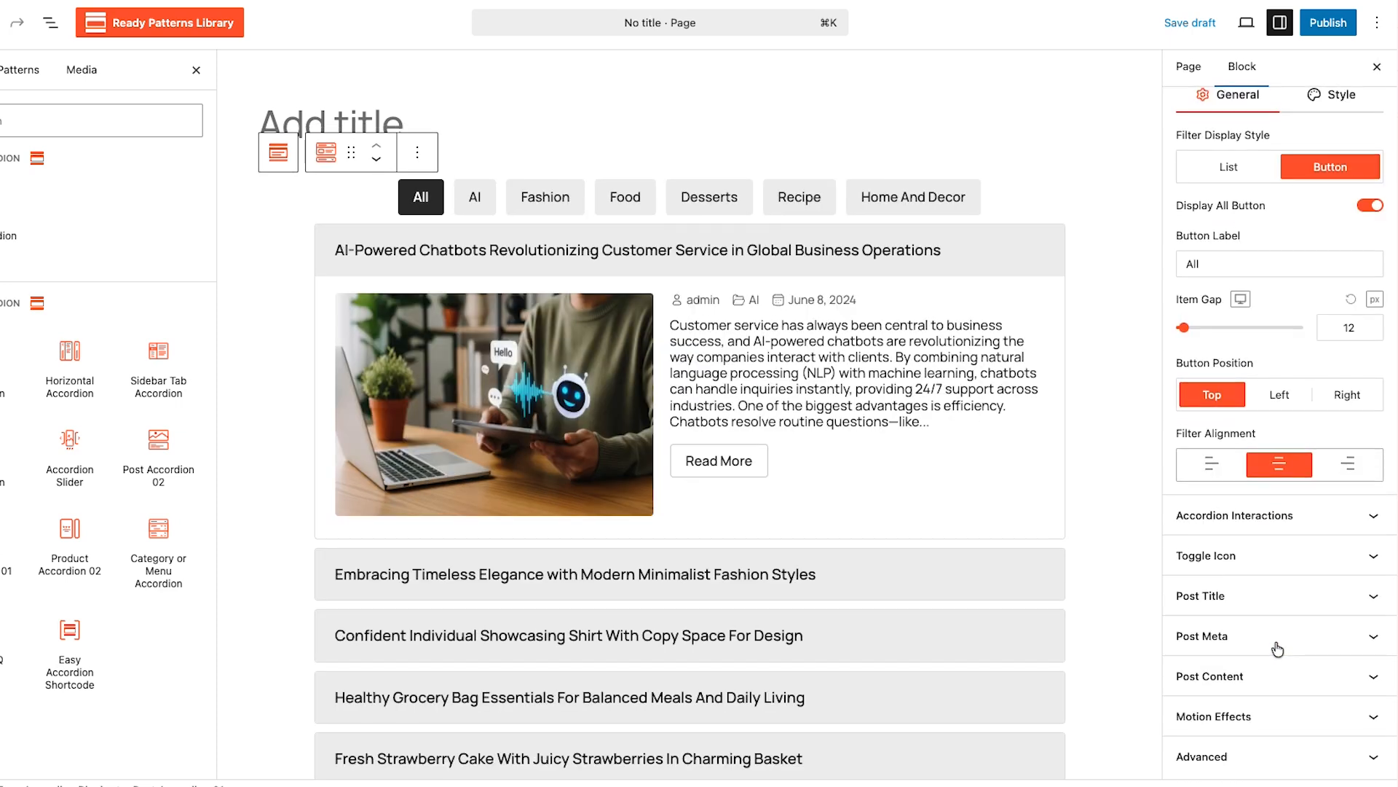
click(1277, 603)
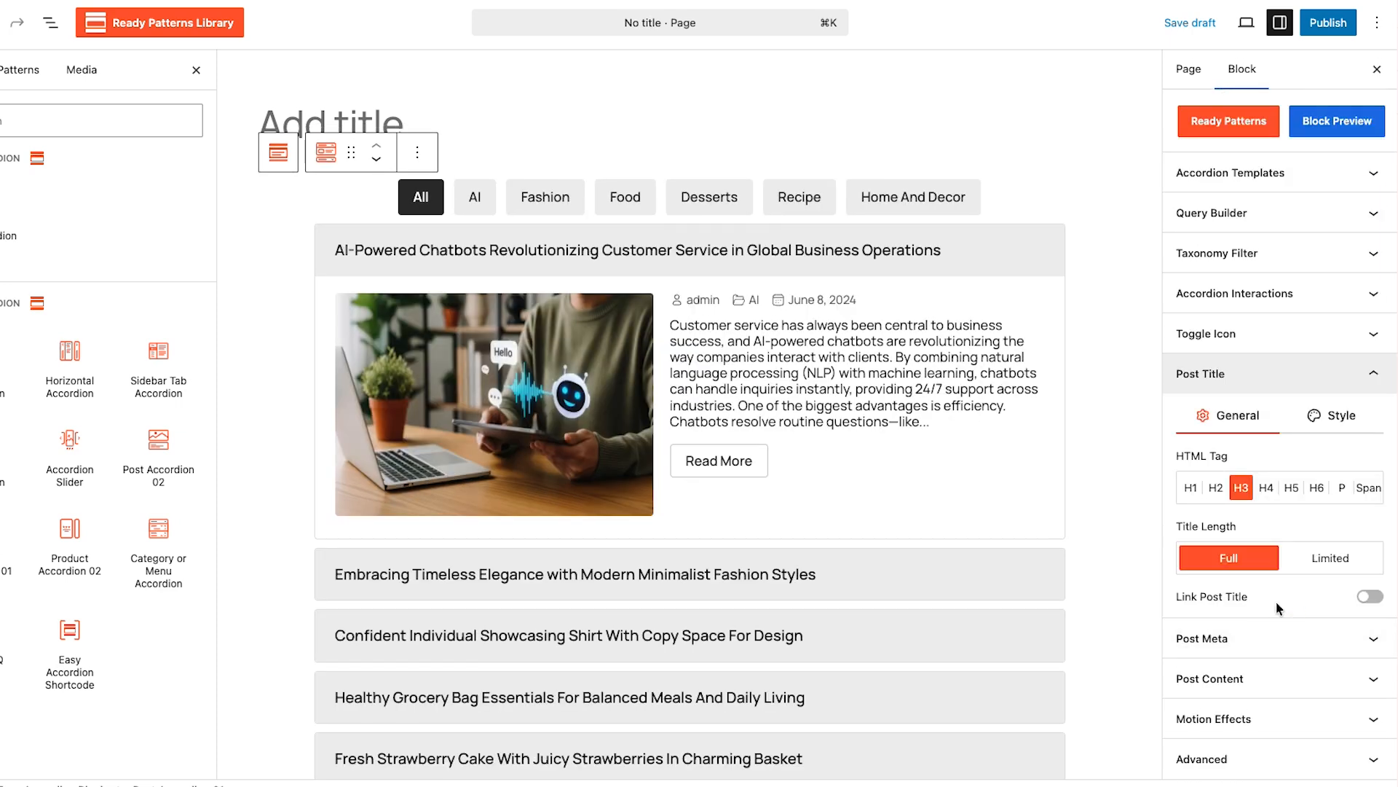
click(1216, 488)
click(1239, 489)
click(1332, 566)
click(1231, 561)
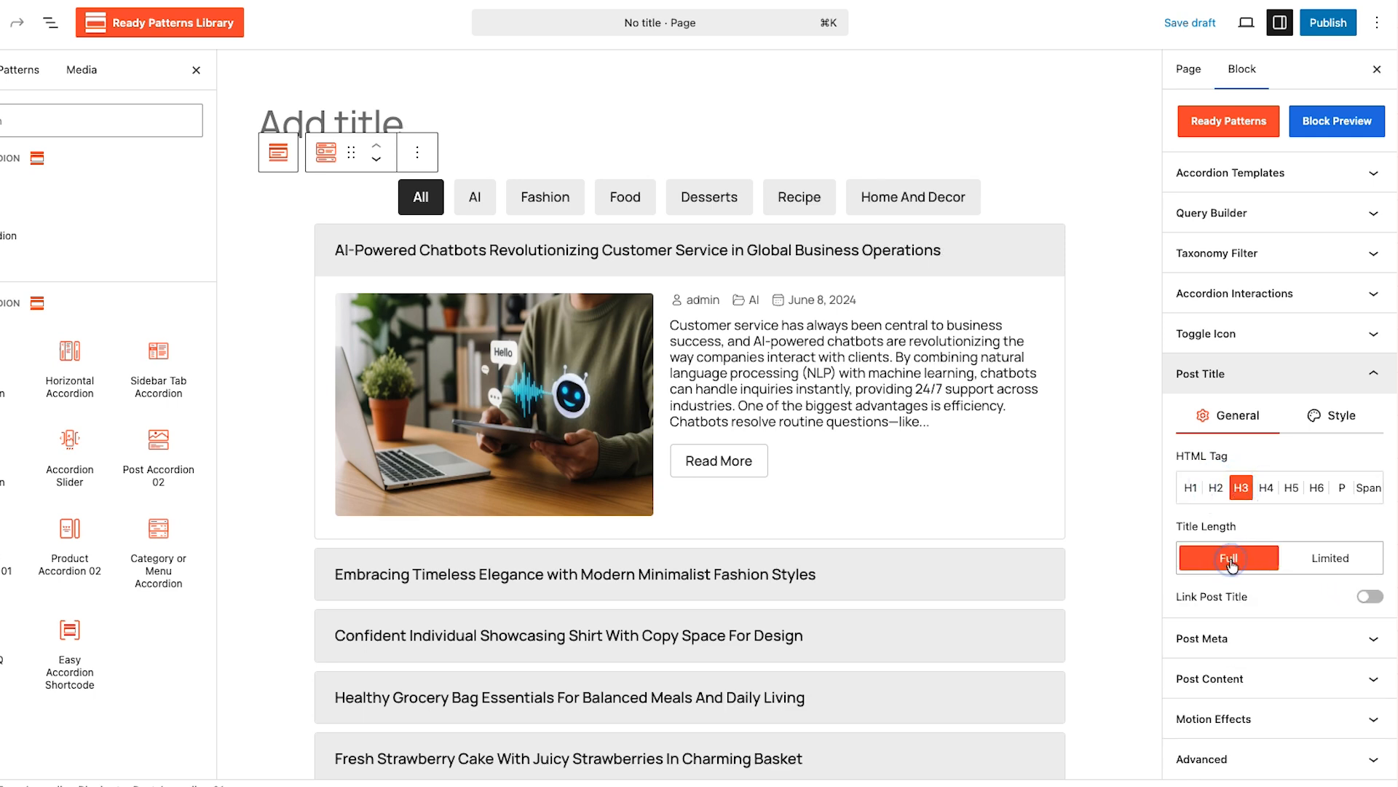
click(1369, 597)
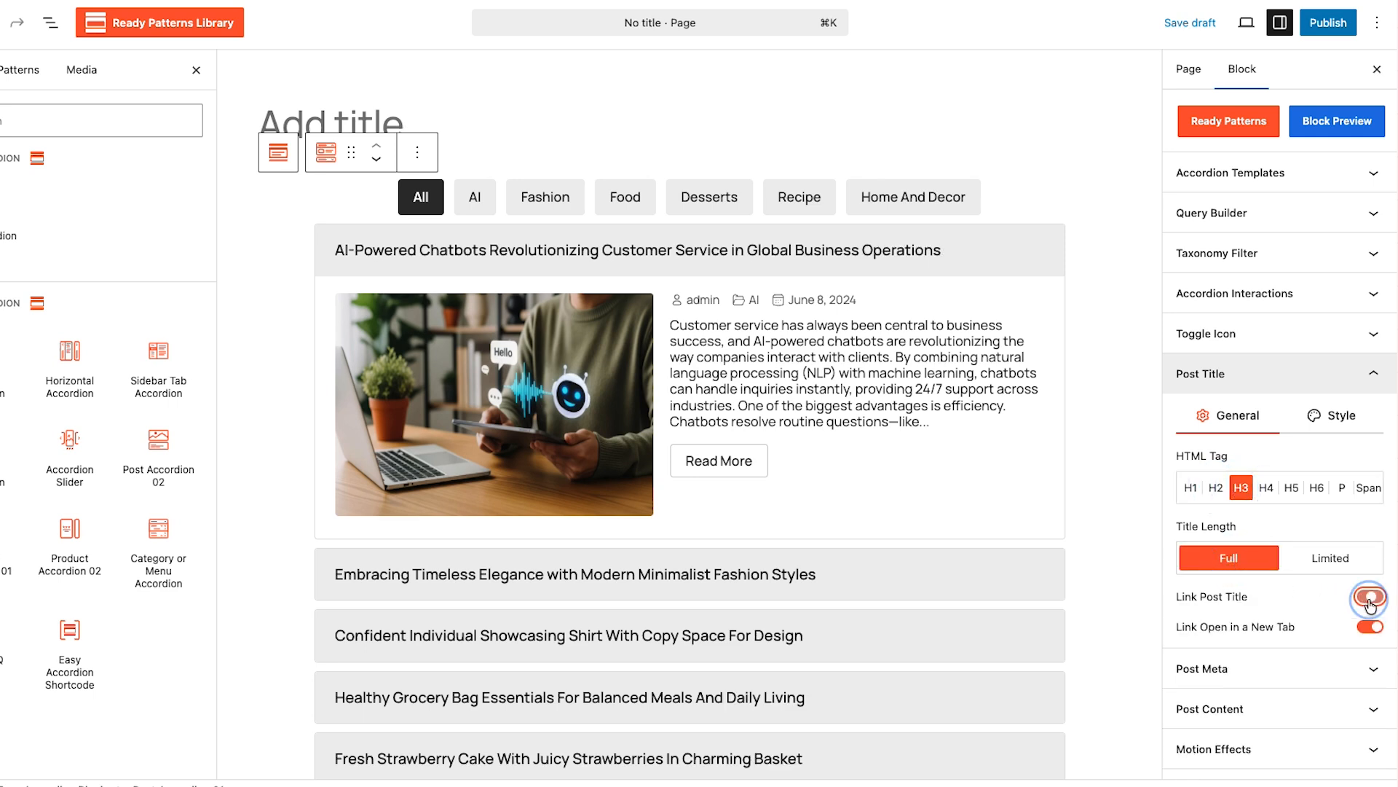
click(1370, 598)
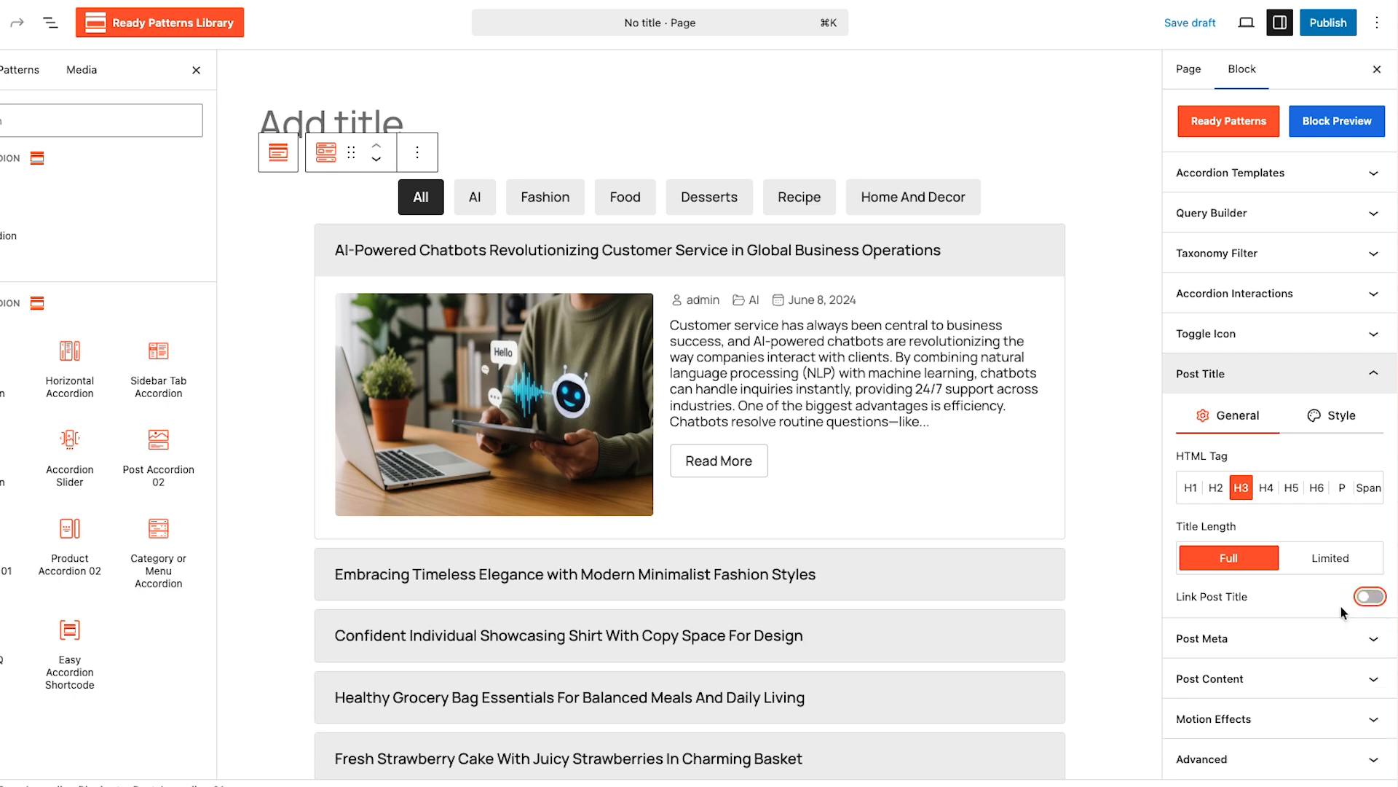
In the Post Meta settings, turn Author, Category and Date off and back on one at a time
click(1344, 638)
click(1361, 552)
click(1361, 552)
click(1363, 594)
click(1363, 594)
click(1363, 632)
click(1363, 632)
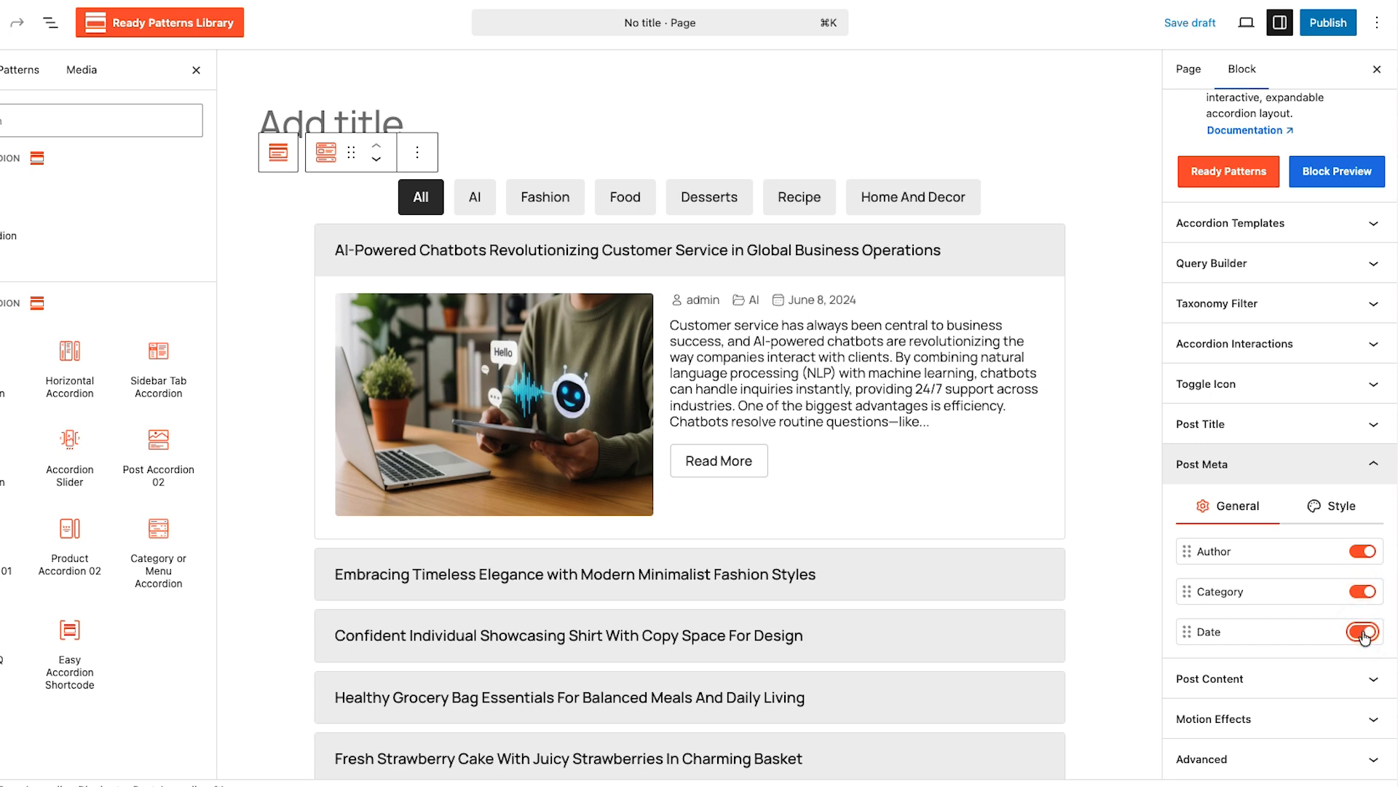
In the Post Content settings, turn the featured image off and back on, and review the image sizes, keeping Custom Size
click(1324, 676)
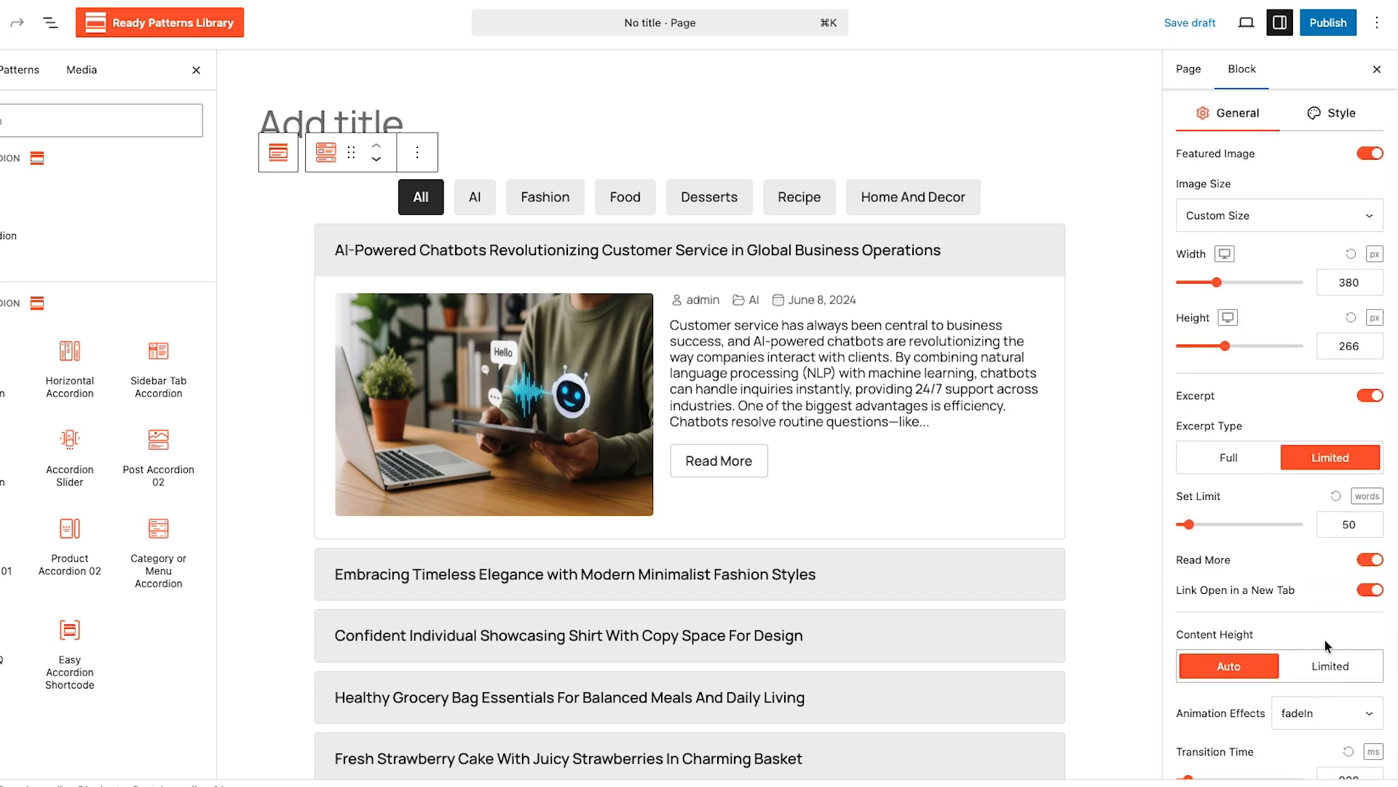
click(1370, 154)
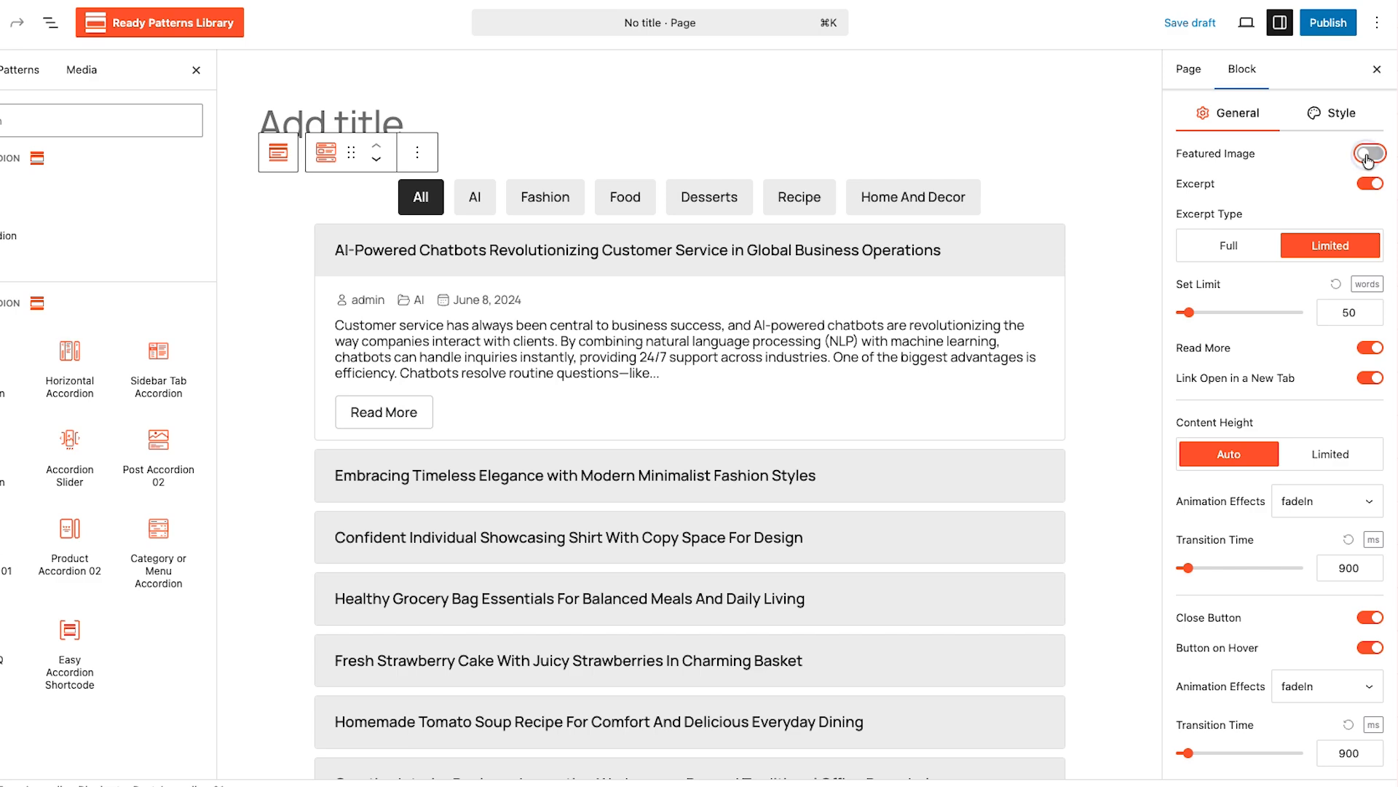
click(1369, 155)
click(1316, 213)
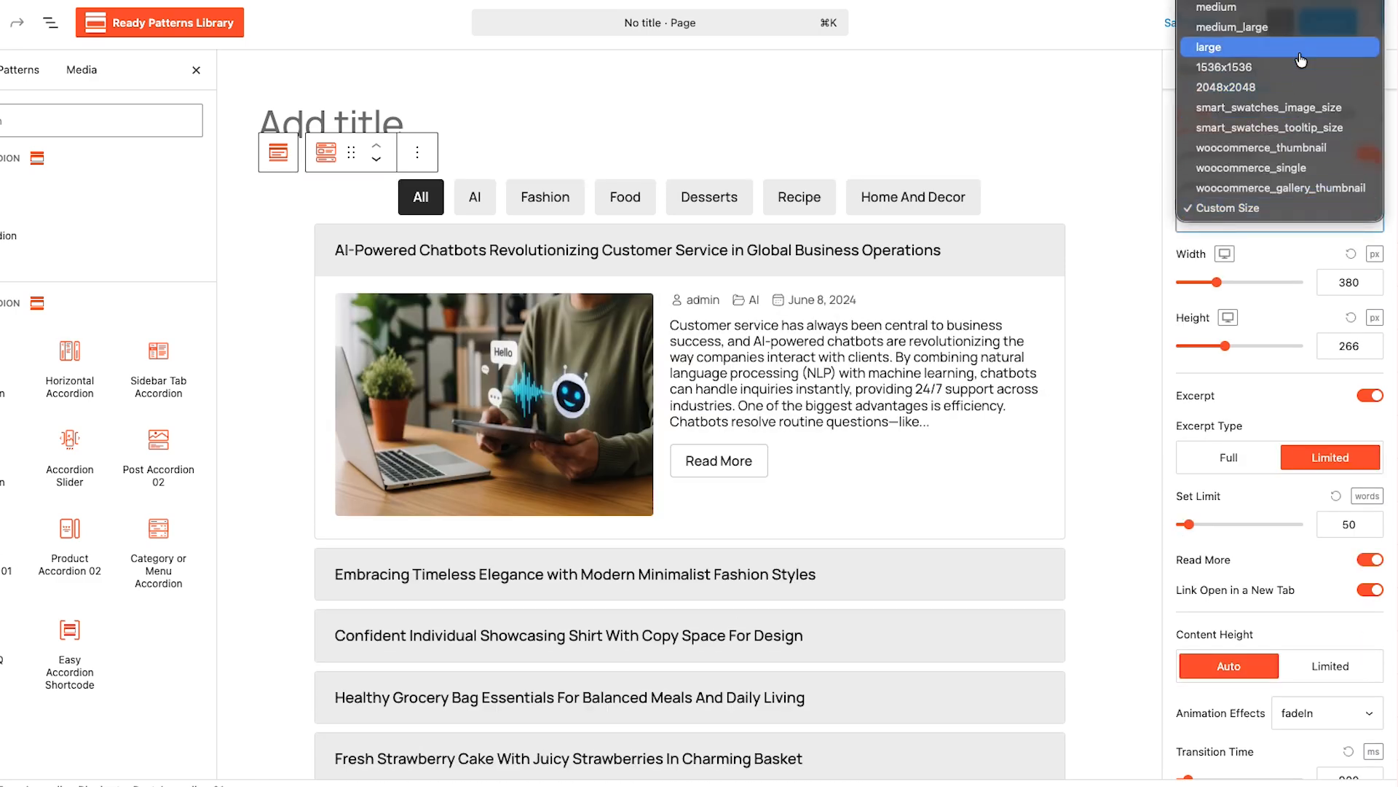
click(1278, 223)
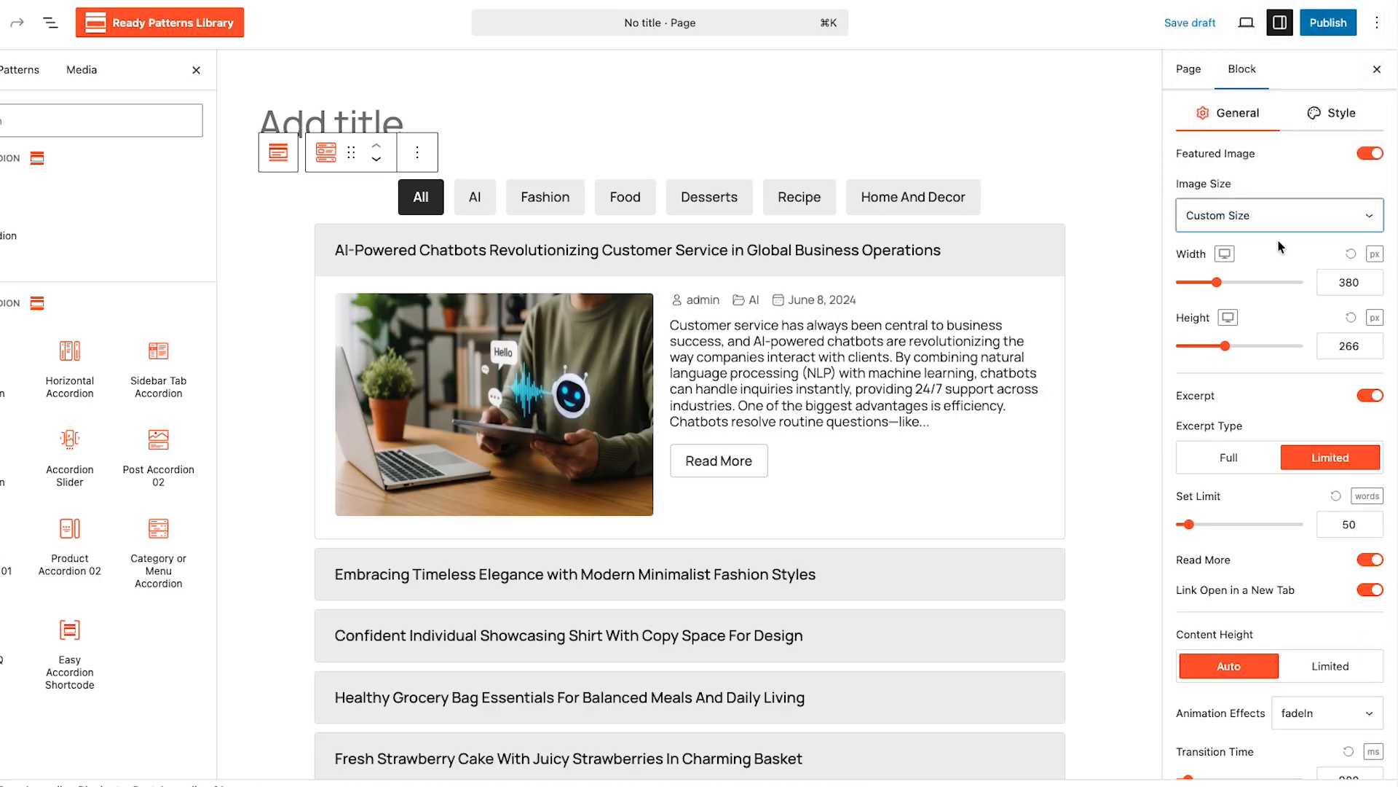
Try the Full excerpt type and Limited content height, restoring the Limited excerpt and Auto height
click(1241, 471)
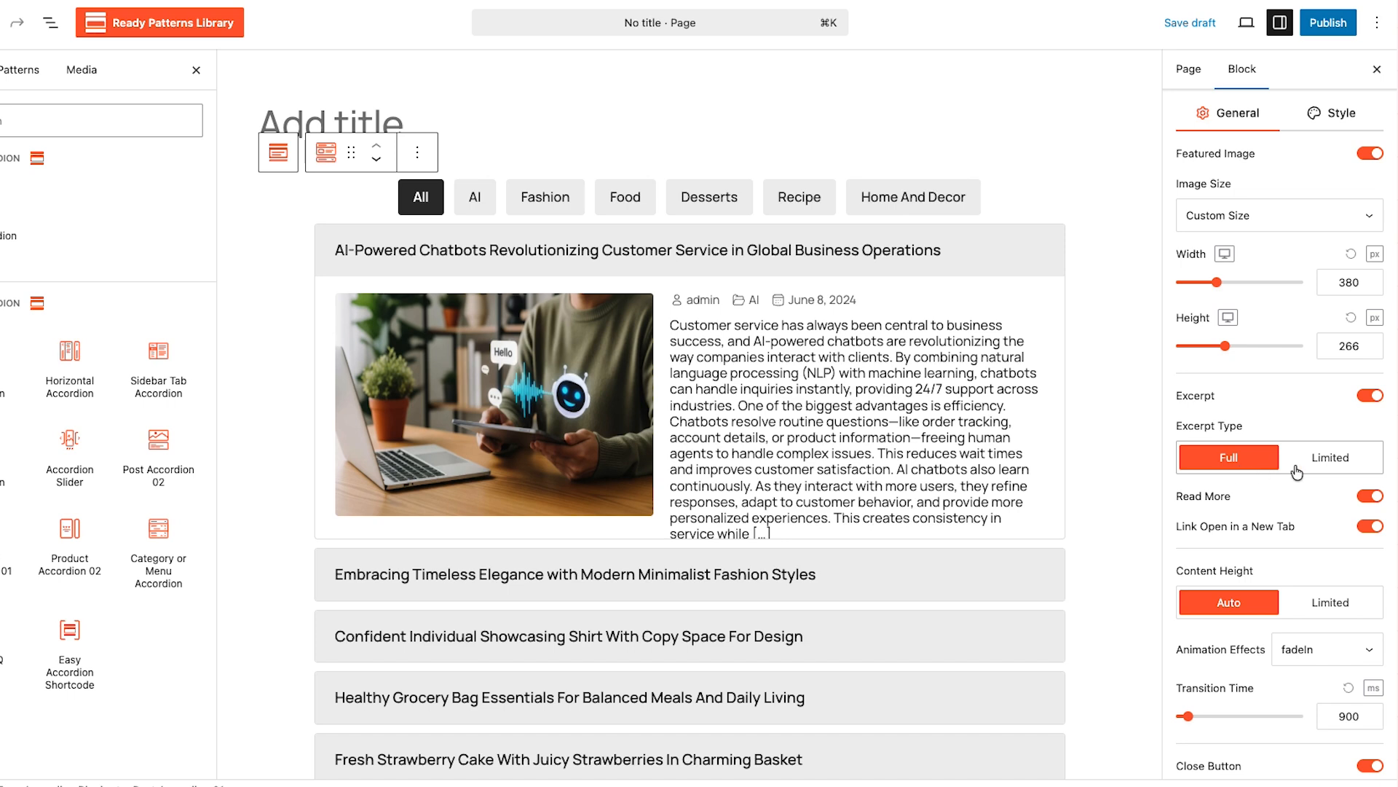
click(1328, 463)
scroll(1328, 467, down, 4)
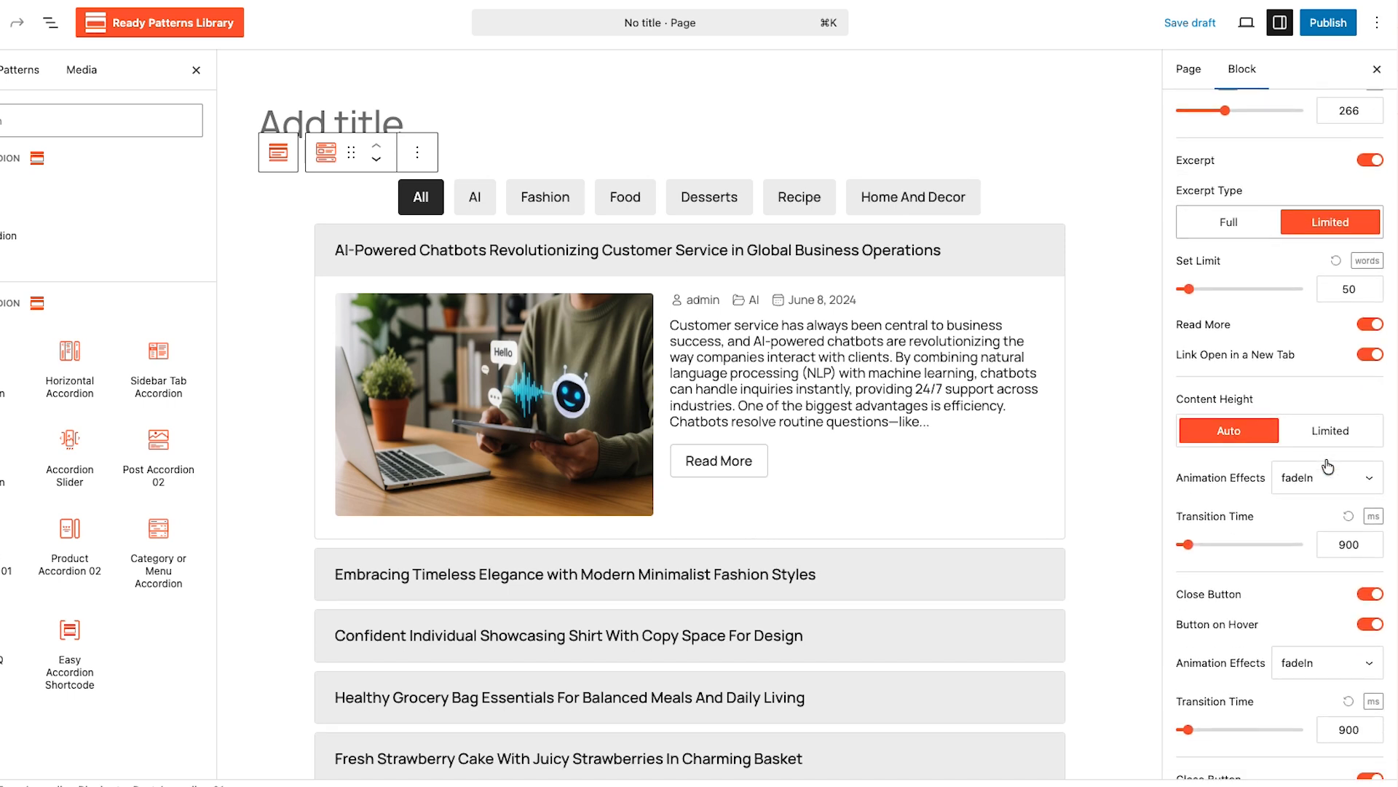
click(1328, 429)
click(1228, 430)
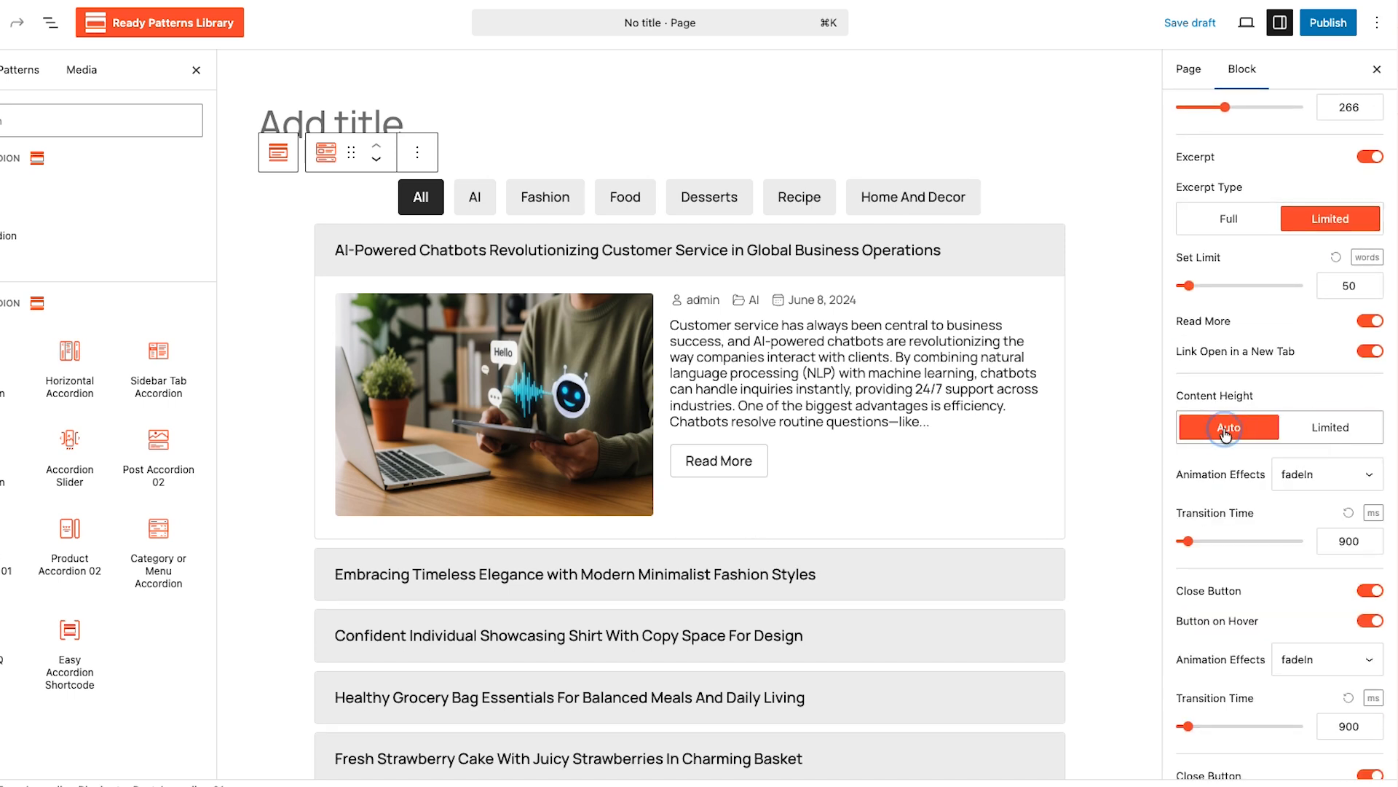
Set the post content's animation effect to fadeInUp, and turn the Close Button option off and back on
click(1330, 474)
click(1317, 506)
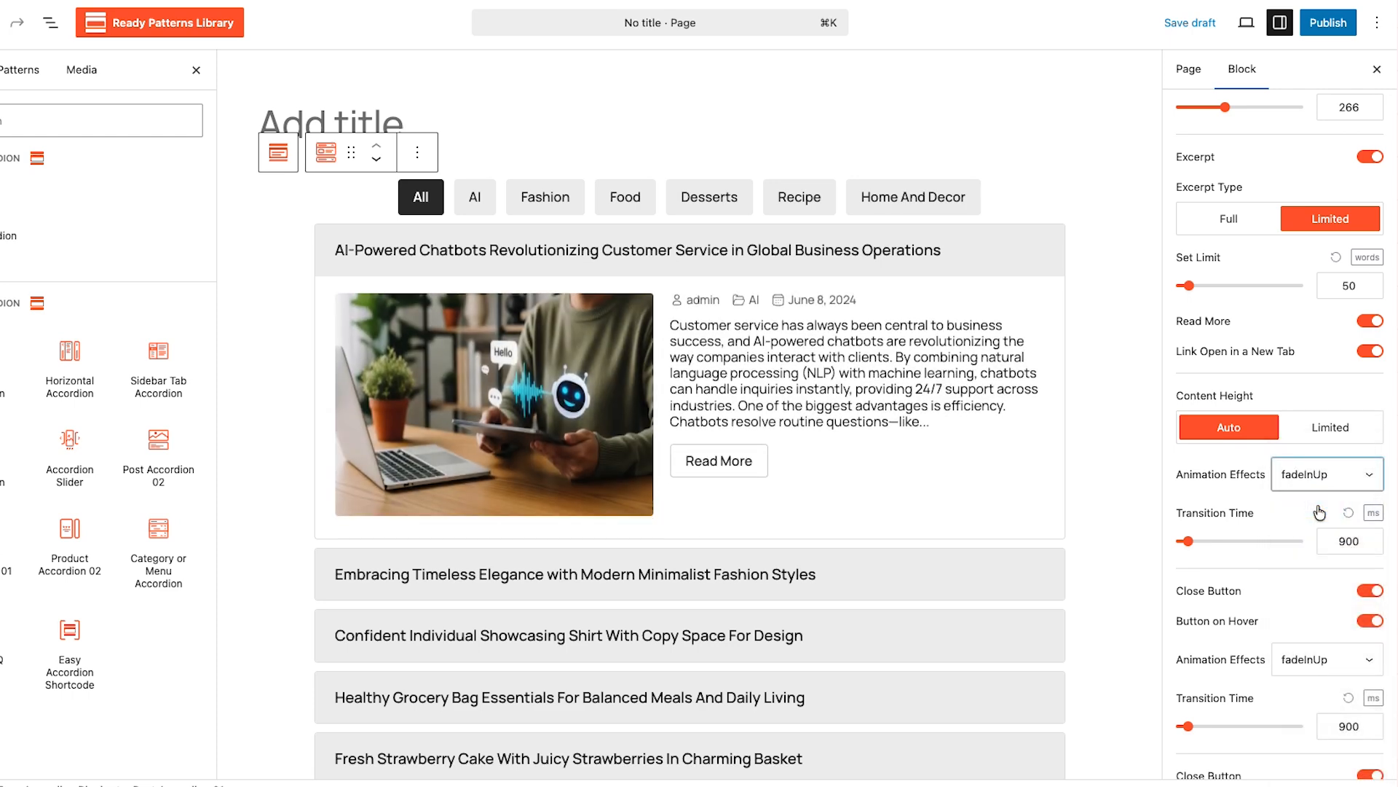
click(1372, 594)
click(1373, 596)
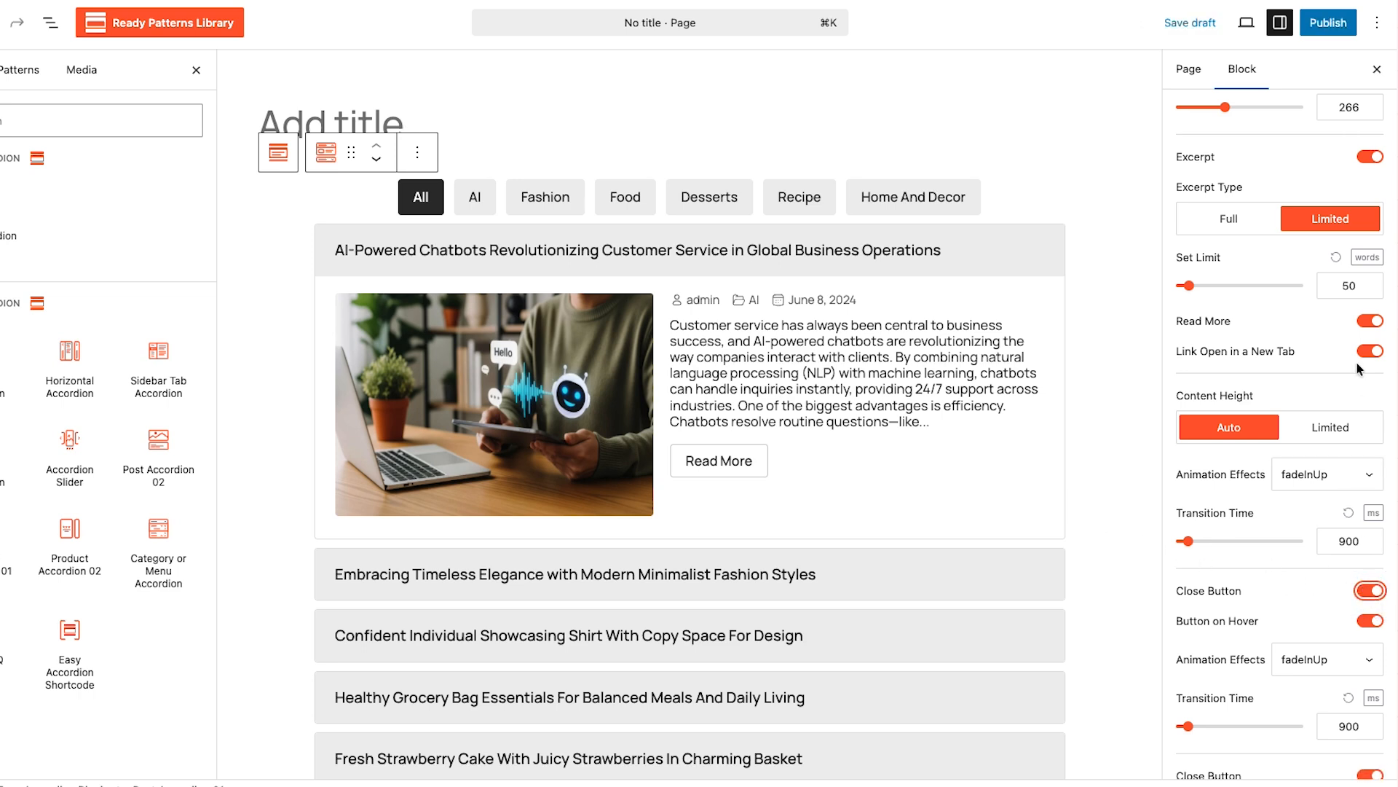
Publish the page and test the live accordion by expanding and collapsing its first, second and fifth items
click(1328, 22)
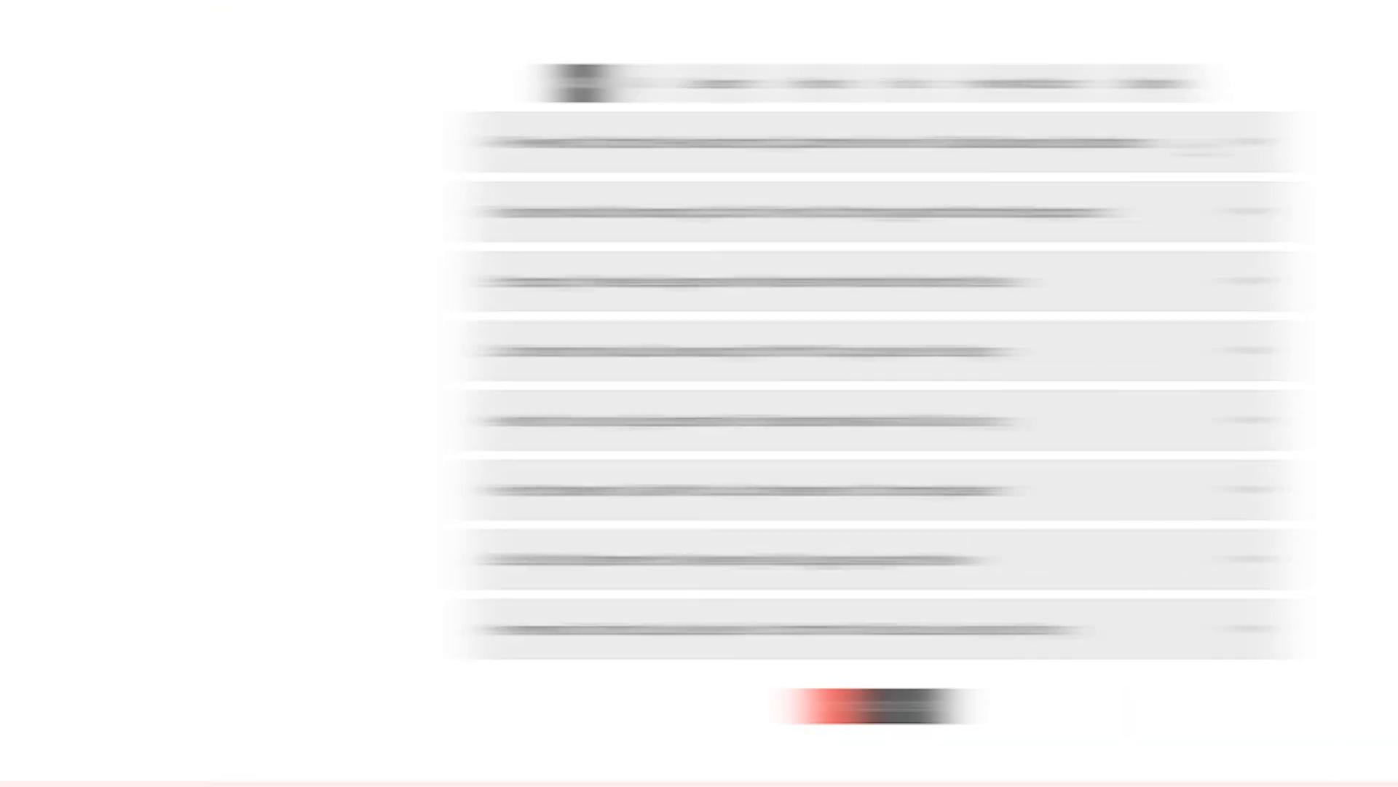
click(1017, 145)
click(1018, 145)
click(1017, 212)
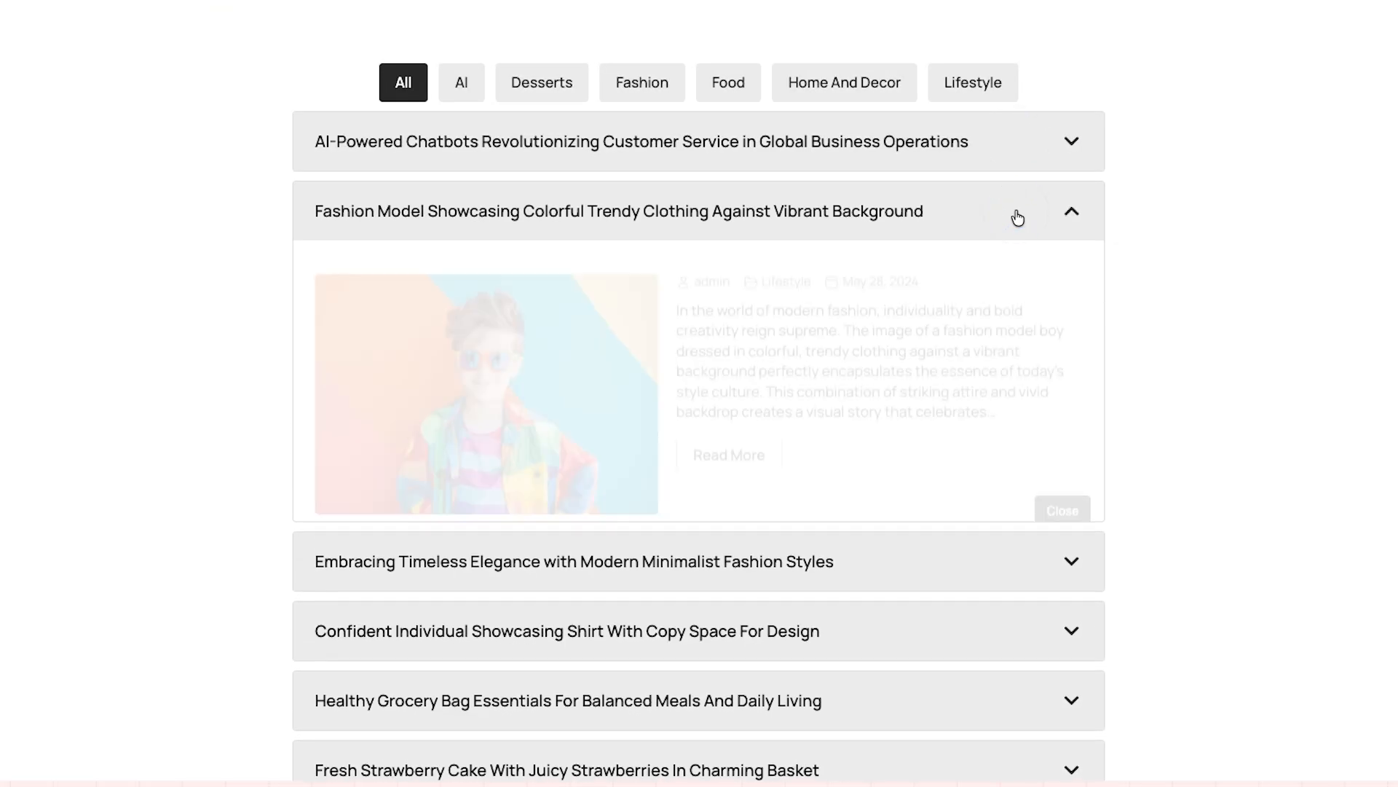
click(1017, 216)
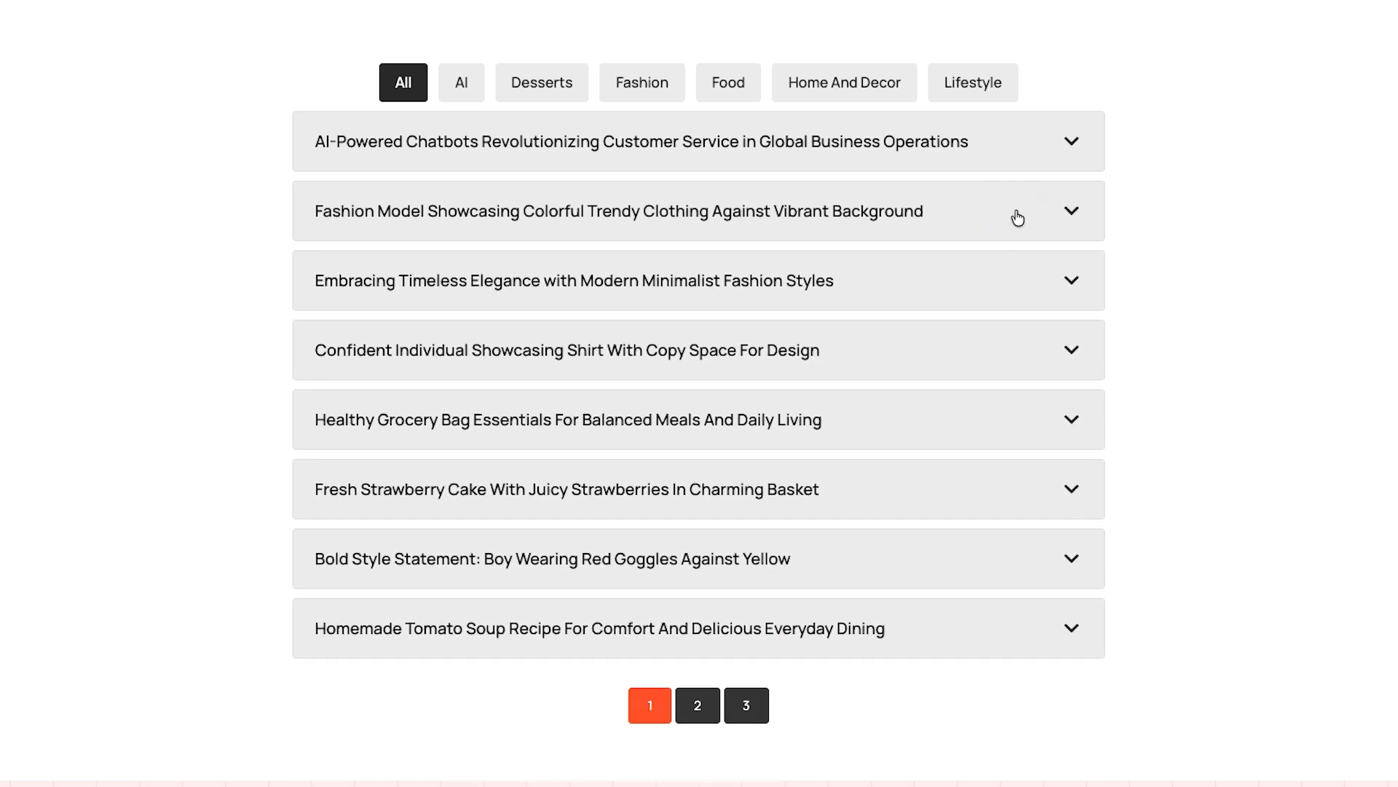
click(1016, 415)
click(1061, 701)
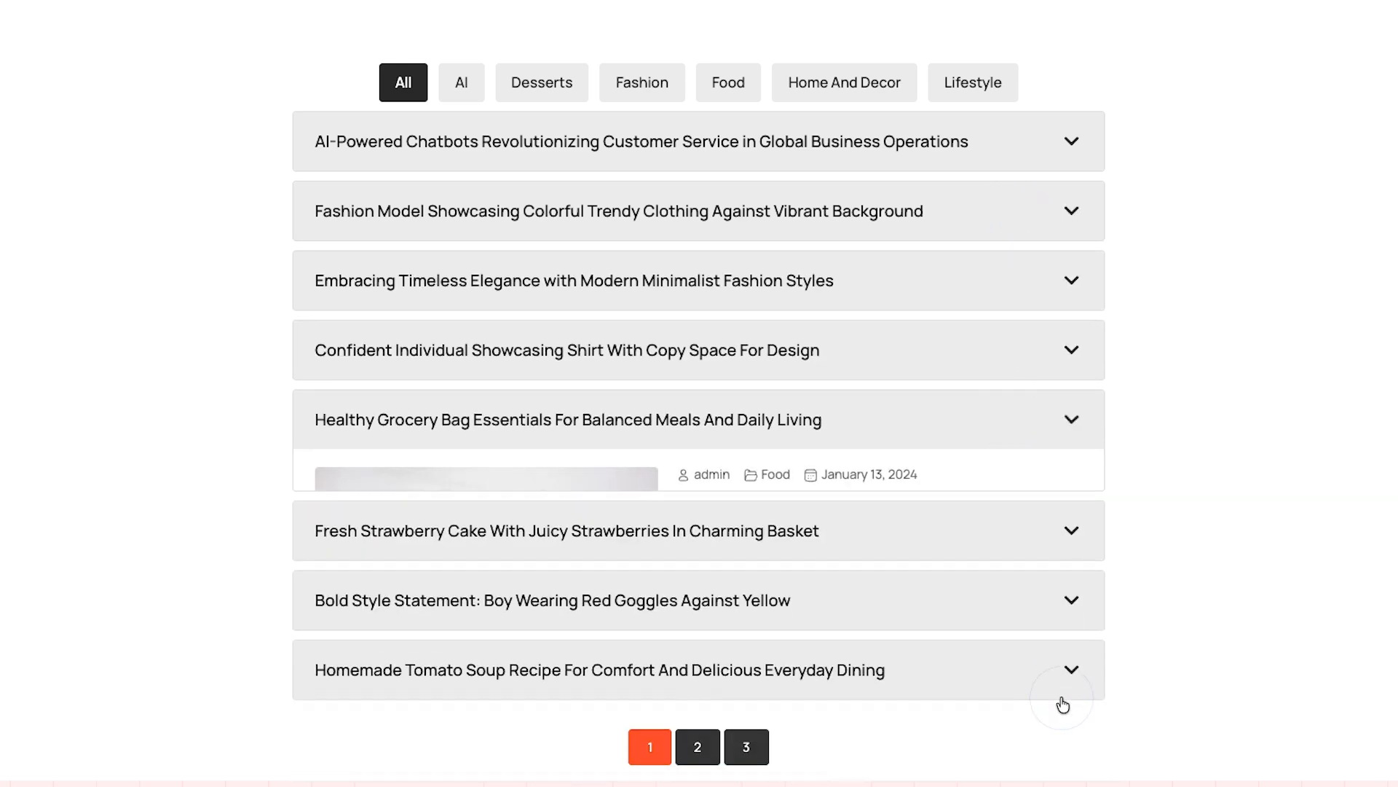